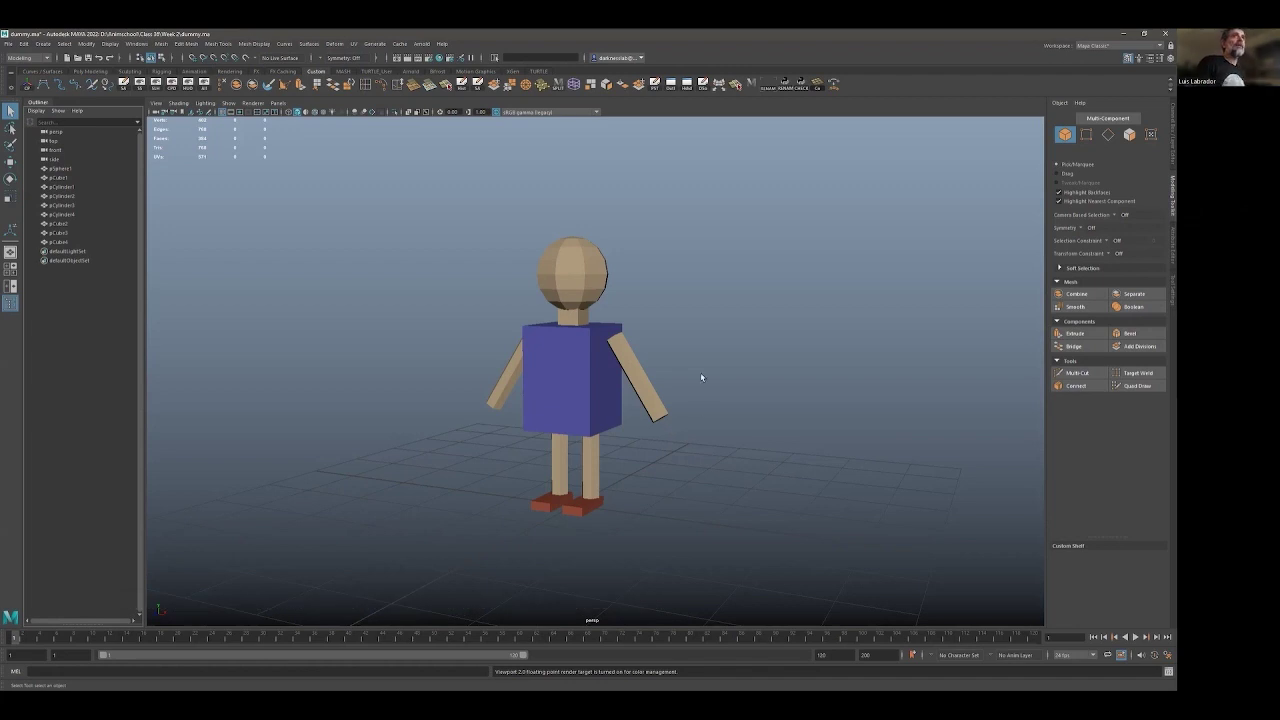
# Click through the head sphere, body cube, leg cylinder and foot cube to identify the dummy's parts
pyautogui.click(577, 285)
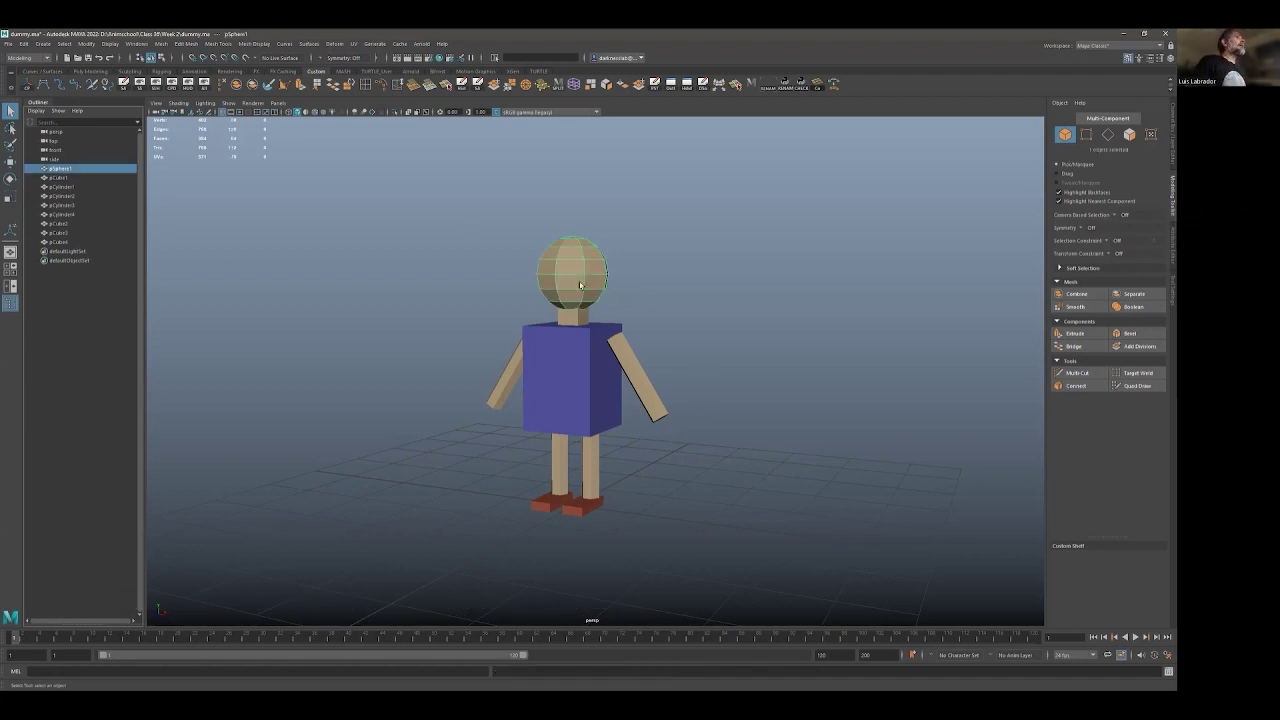
pyautogui.click(563, 357)
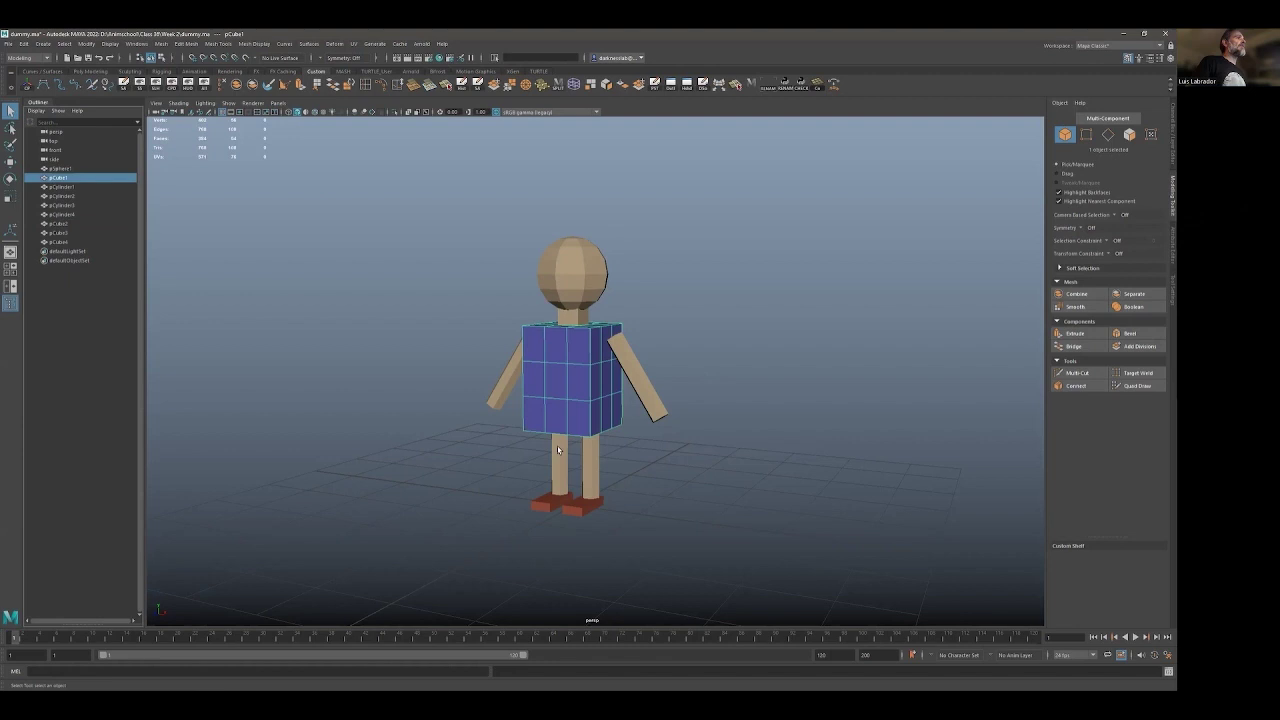
pyautogui.click(588, 470)
pyautogui.click(575, 500)
pyautogui.click(572, 270)
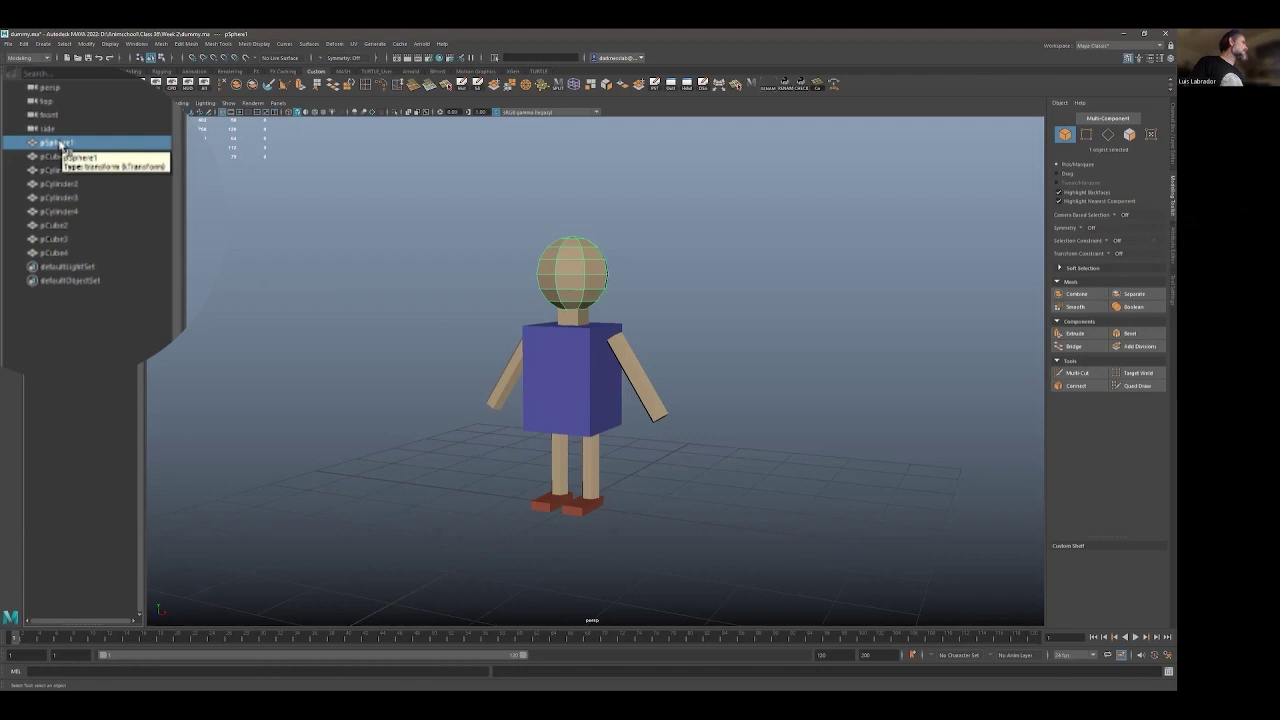
# Rename pSphere1 to Head in the Outliner
pyautogui.doubleClick(62, 143)
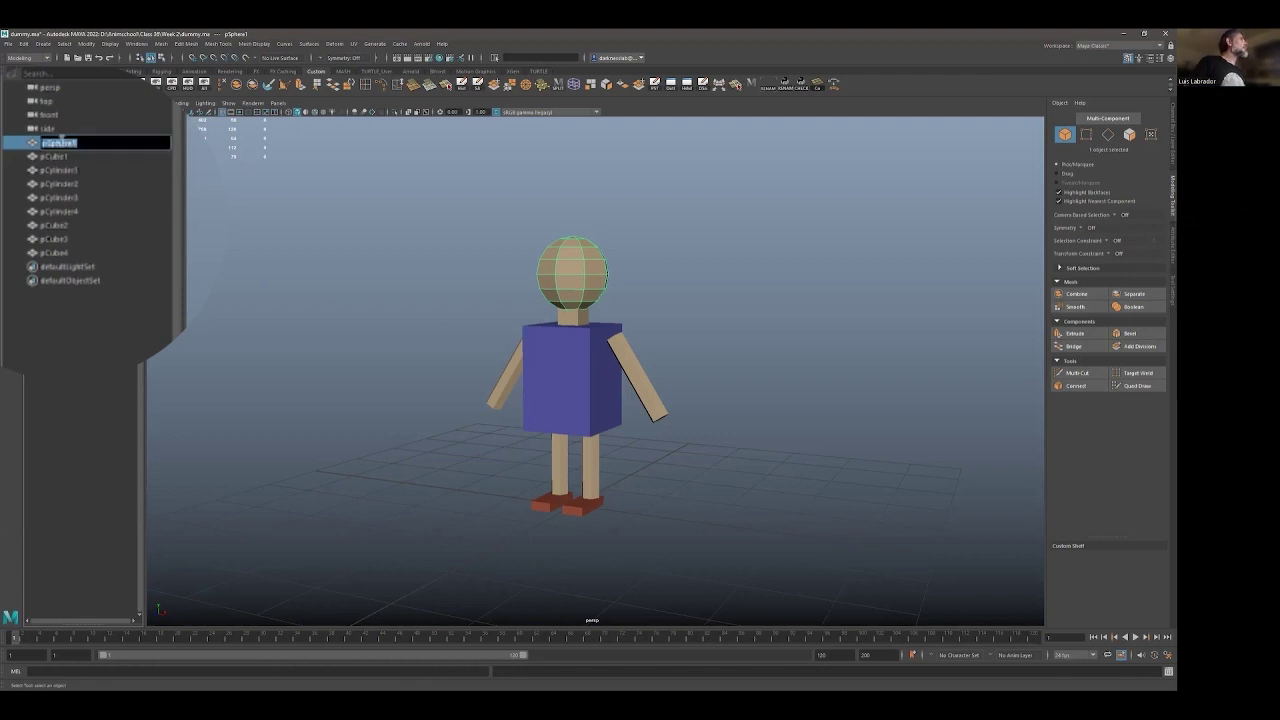
pyautogui.write('Head')
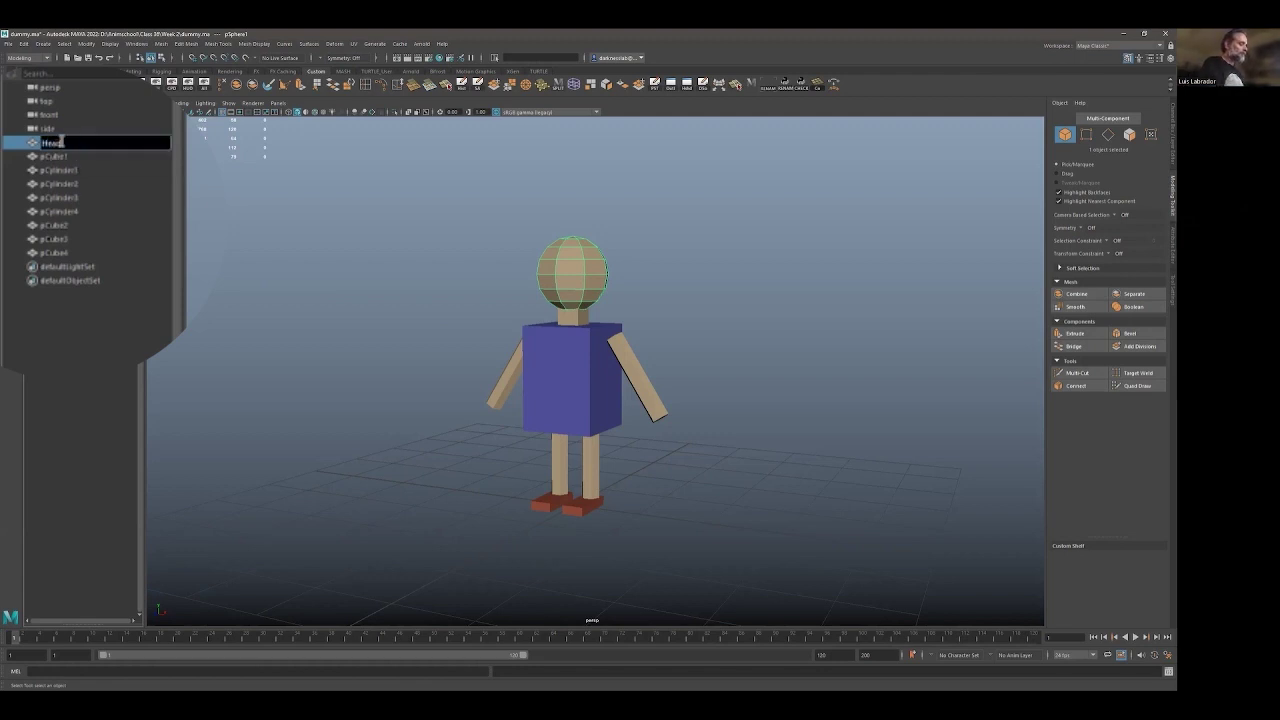
pyautogui.press('Return')
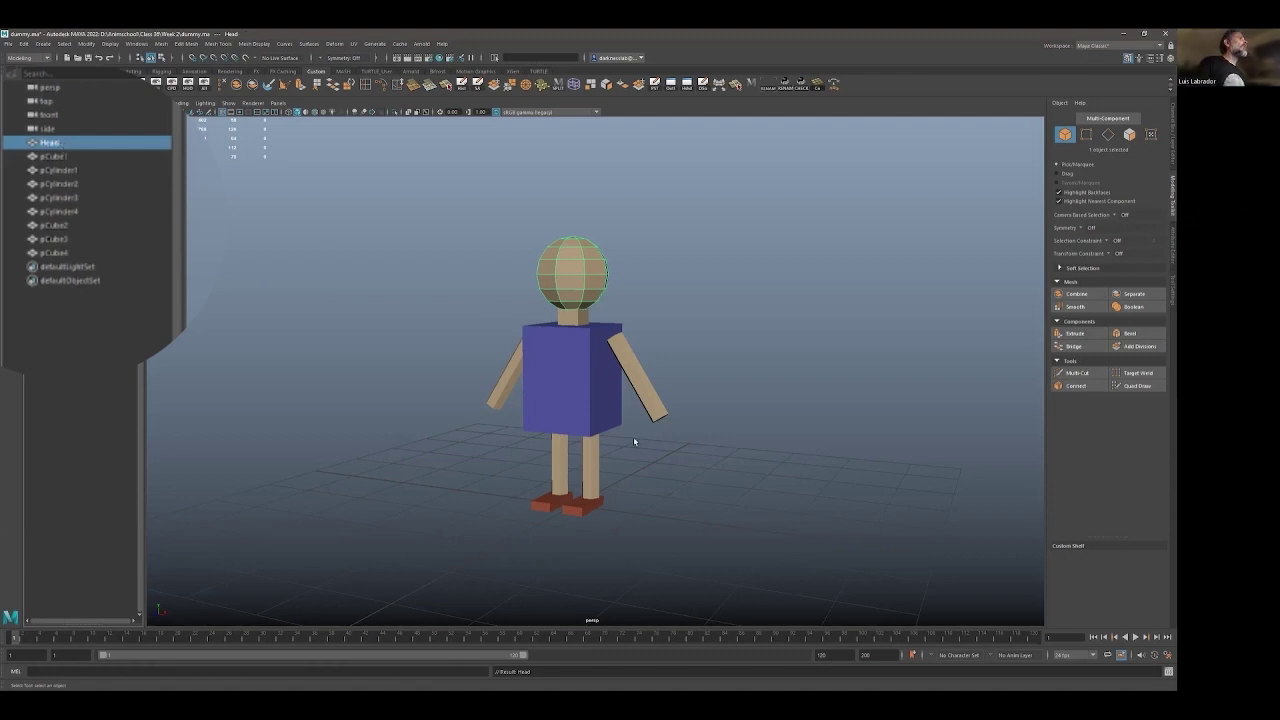
# Select both arm cylinders and orbit to a front view of the character
pyautogui.click(651, 410)
pyautogui.keyDown('shift'); pyautogui.click(505, 397); pyautogui.keyUp('shift')
pyautogui.keyDown('alt'); pyautogui.moveTo(507, 398); pyautogui.dragTo(517, 402); pyautogui.keyUp('alt')
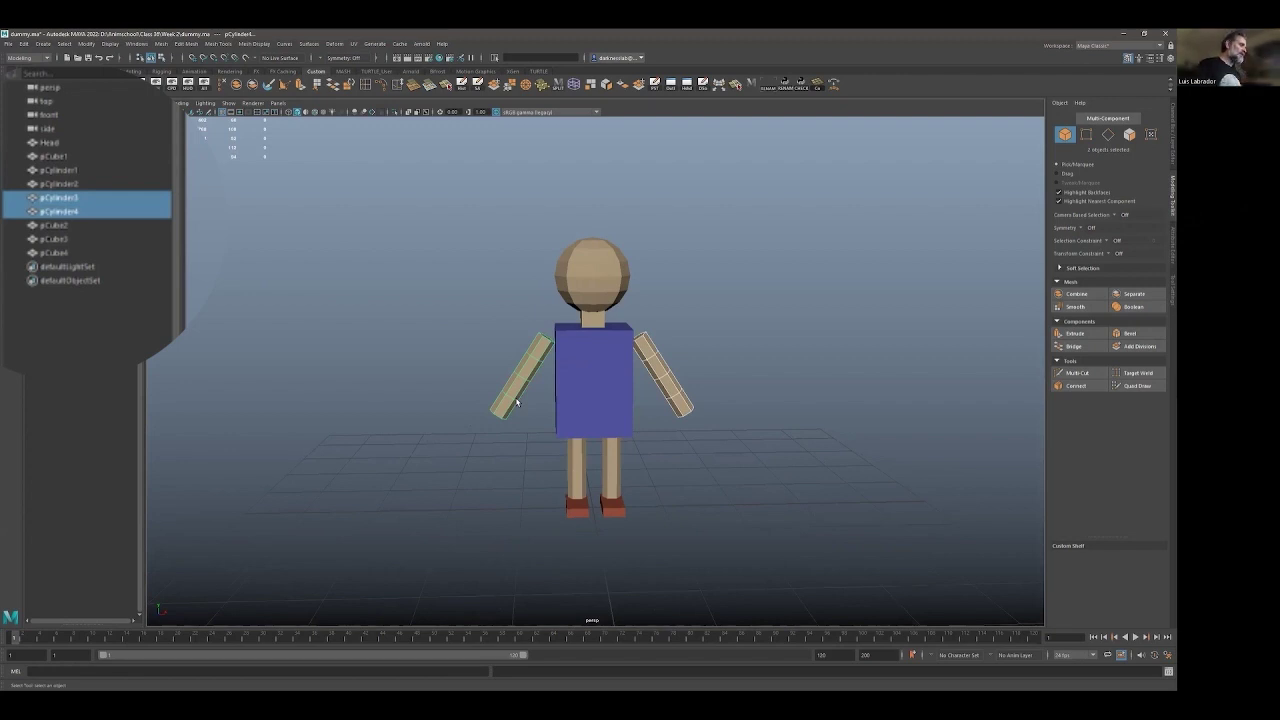
# Bring up the ig Easy Rename window beside the viewport and pan the character left
pyautogui.click(786, 85)
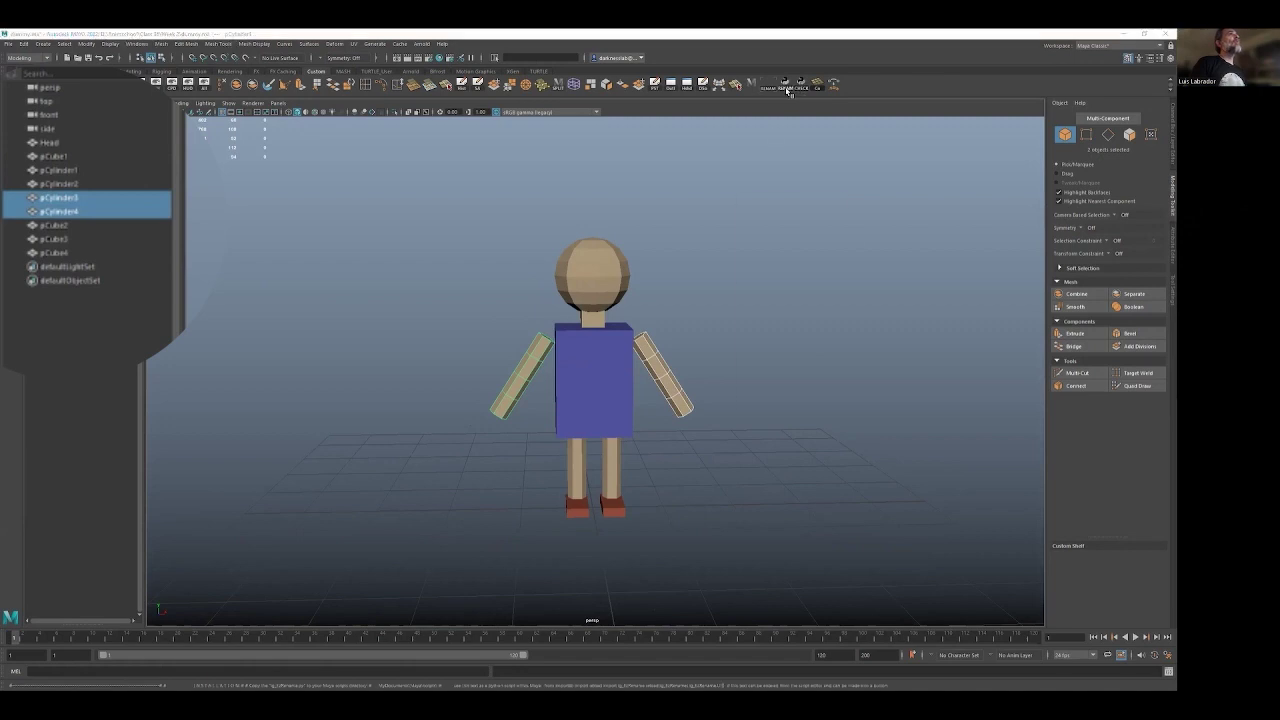
pyautogui.moveTo(770, 198); pyautogui.dragTo(751, 187)
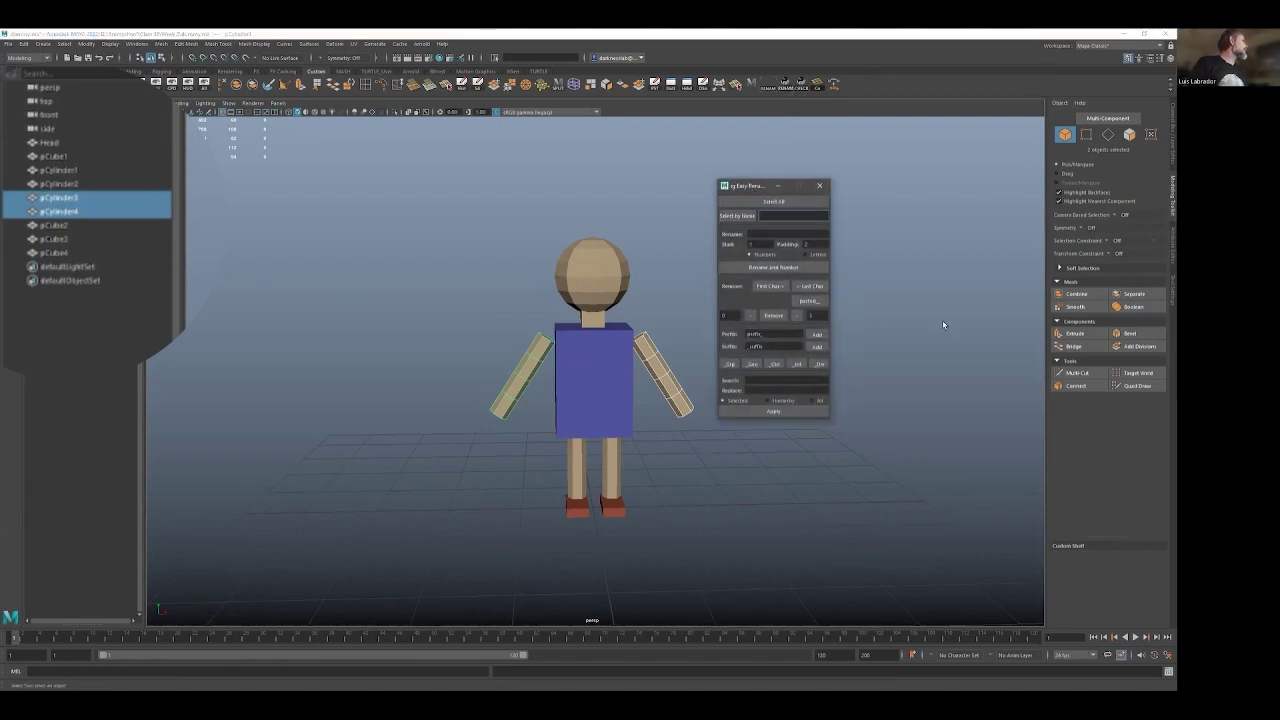
pyautogui.click(50, 200)
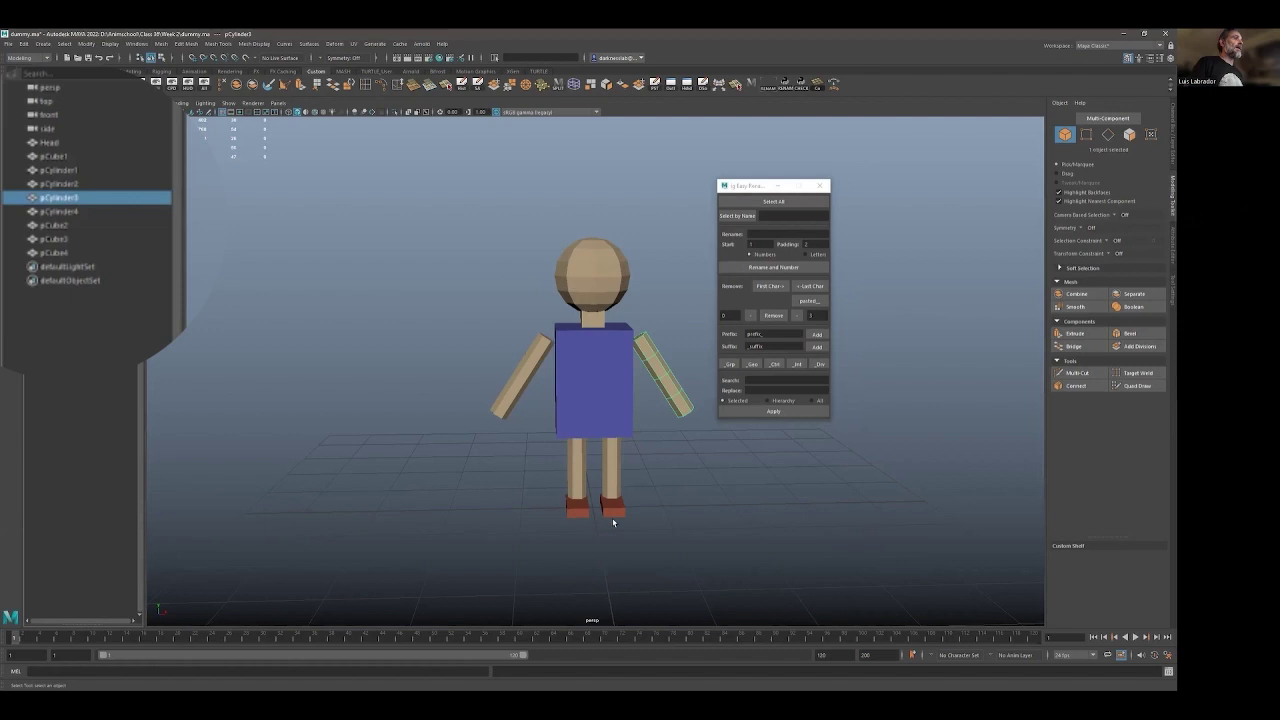
pyautogui.scroll(3, 575, 470)
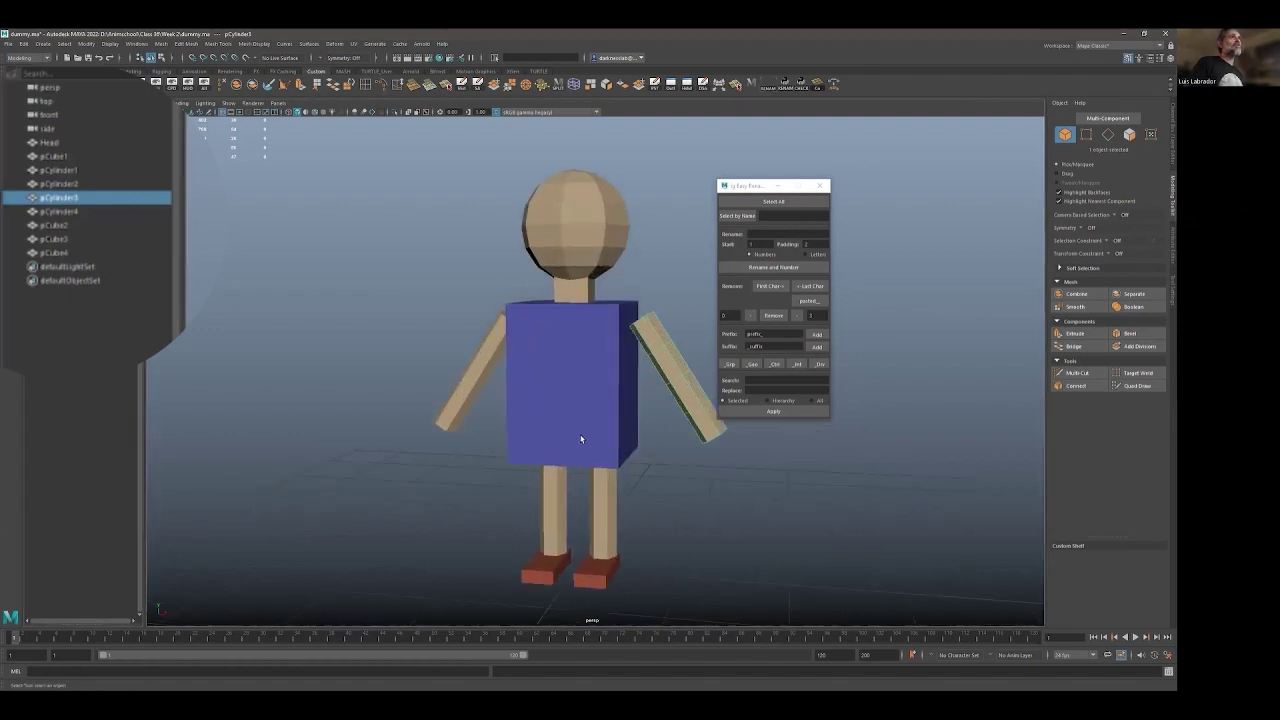
pyautogui.scroll(1, 580, 438)
pyautogui.scroll(-3, 580, 438)
pyautogui.keyDown('alt'); pyautogui.moveTo(580, 420); pyautogui.dragTo(543, 410, button='middle'); pyautogui.keyUp('alt')
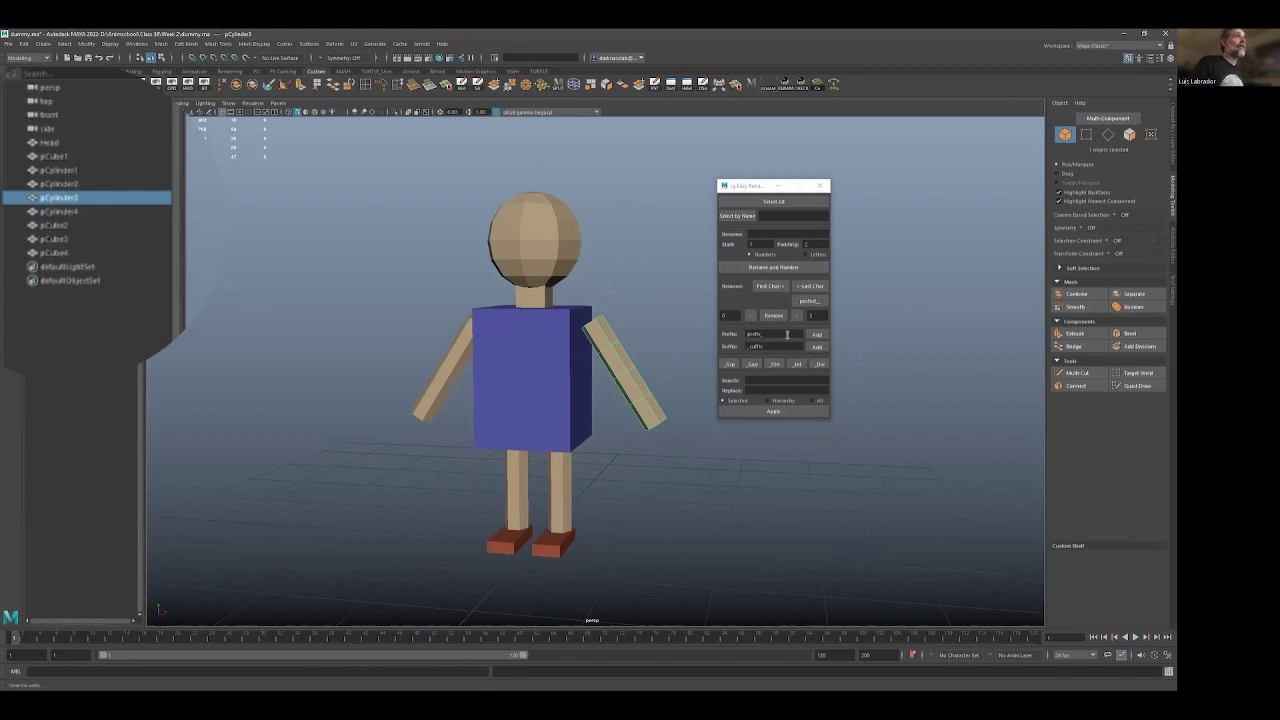
# Apply Rename and Number to the torso cube, then rename body_01 to body
pyautogui.click(535, 375)
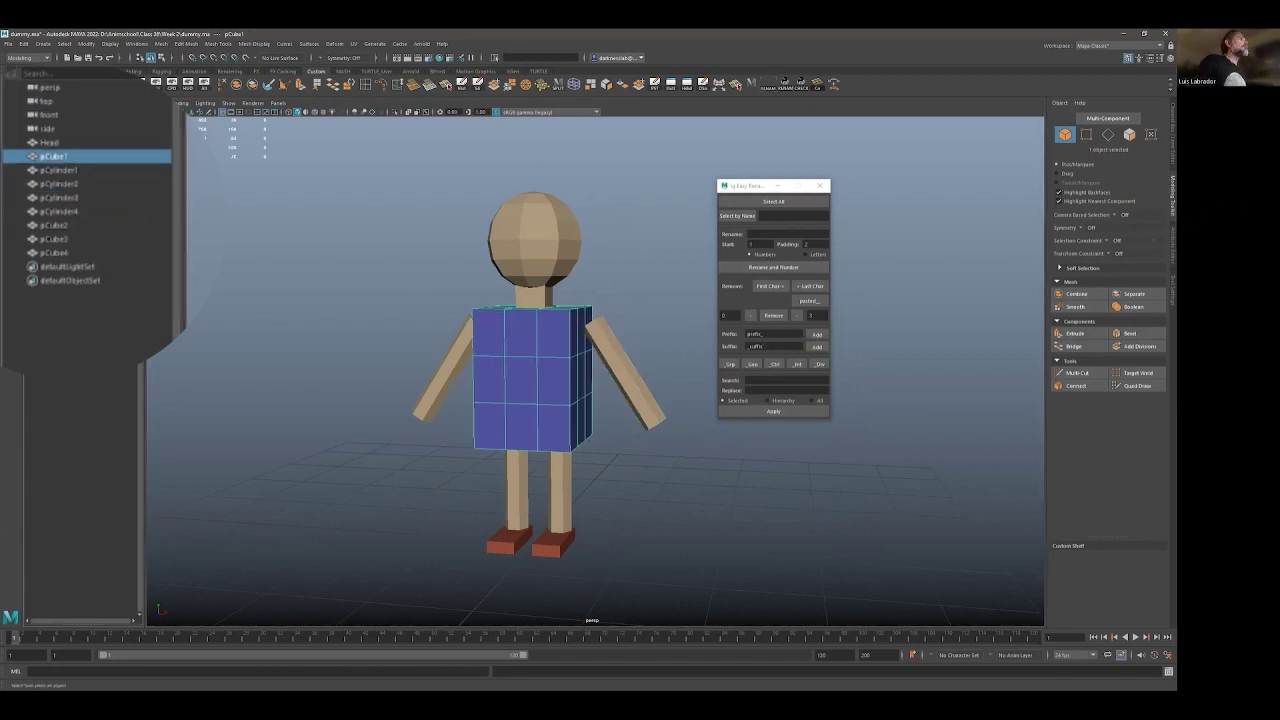
pyautogui.click(780, 233)
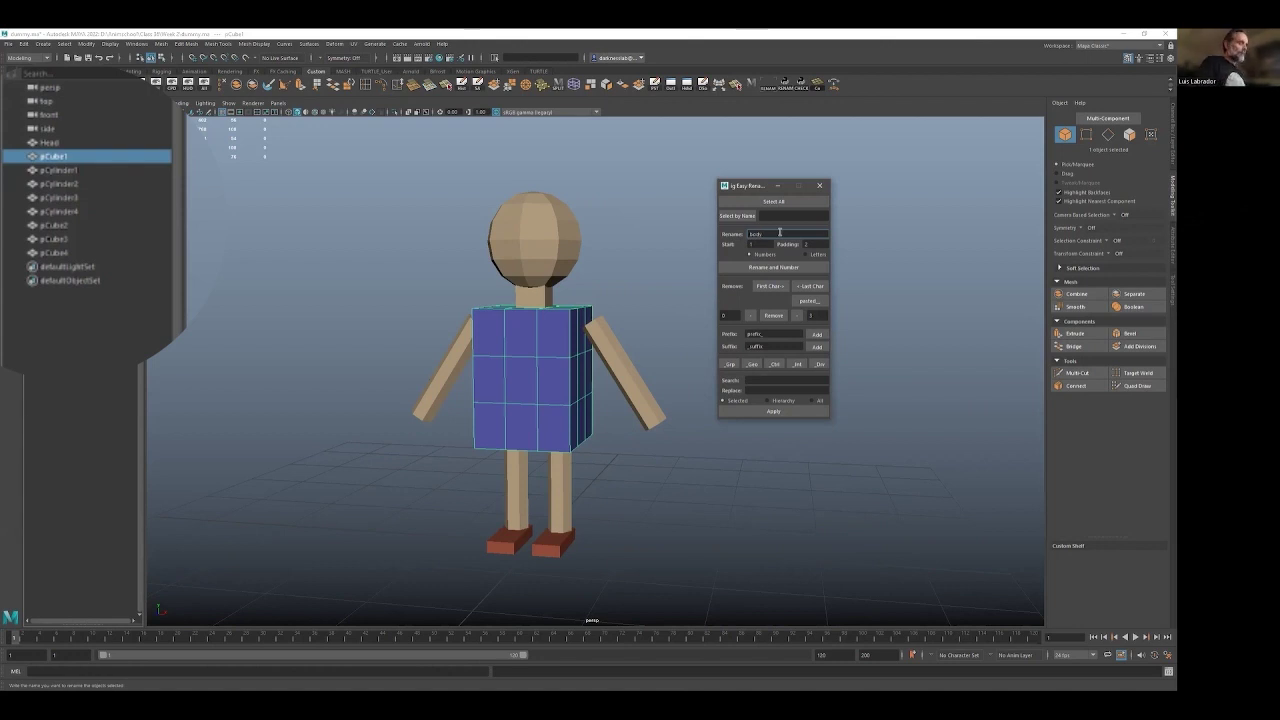
pyautogui.click(757, 267)
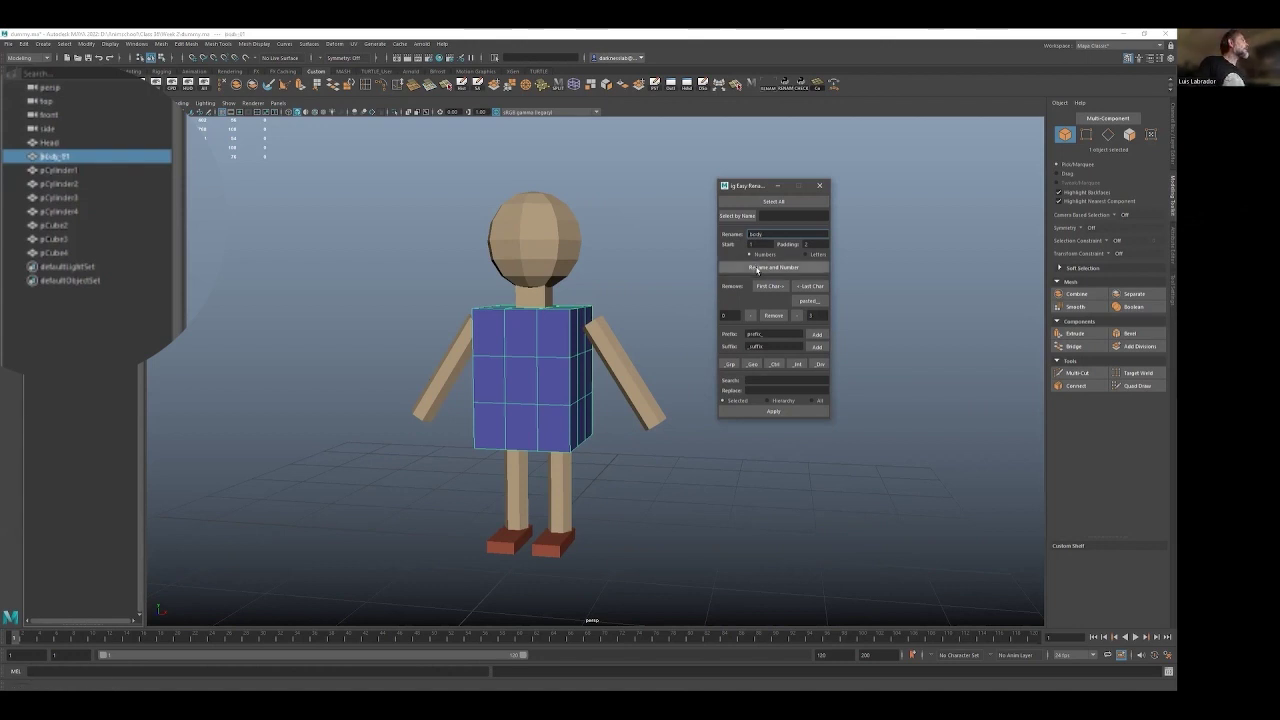
pyautogui.doubleClick(52, 157)
pyautogui.write('body')
pyautogui.press('Return')
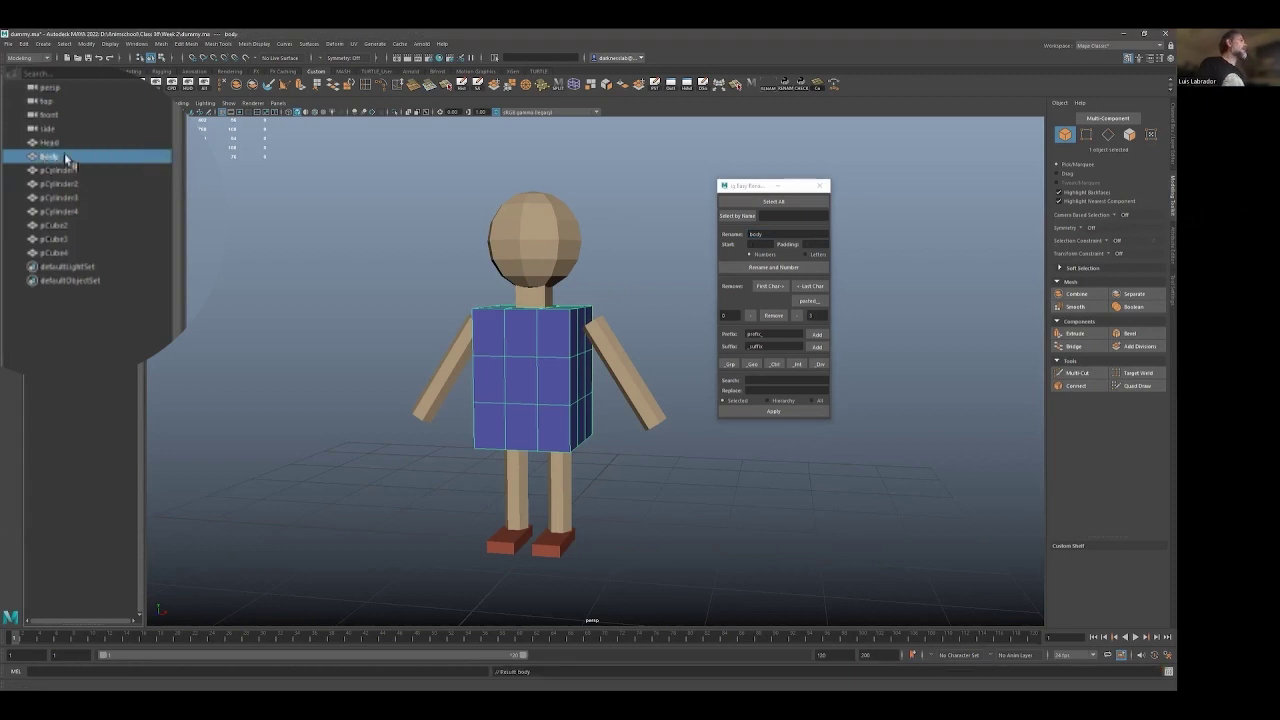
# Rename both foot cubes to shoe with padding 4, giving shoe_0001 and shoe_0002
pyautogui.click(555, 545)
pyautogui.keyDown('shift'); pyautogui.click(517, 548); pyautogui.keyUp('shift')
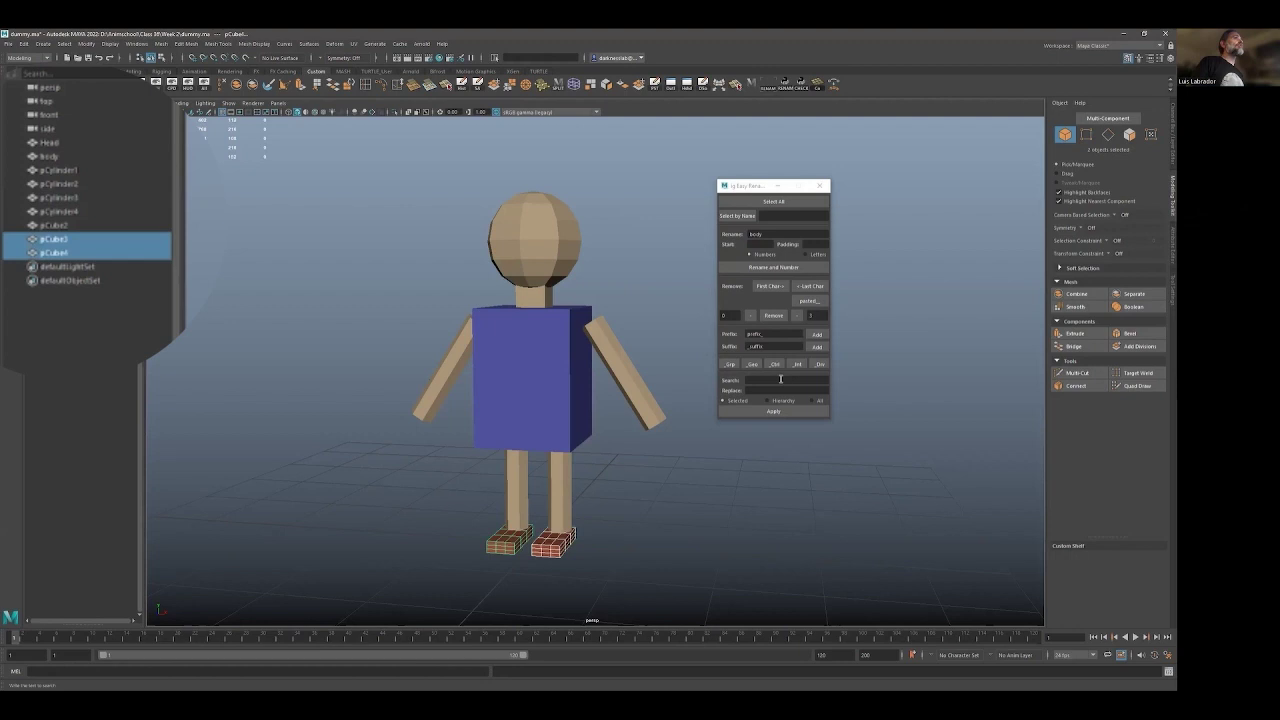
pyautogui.click(767, 237)
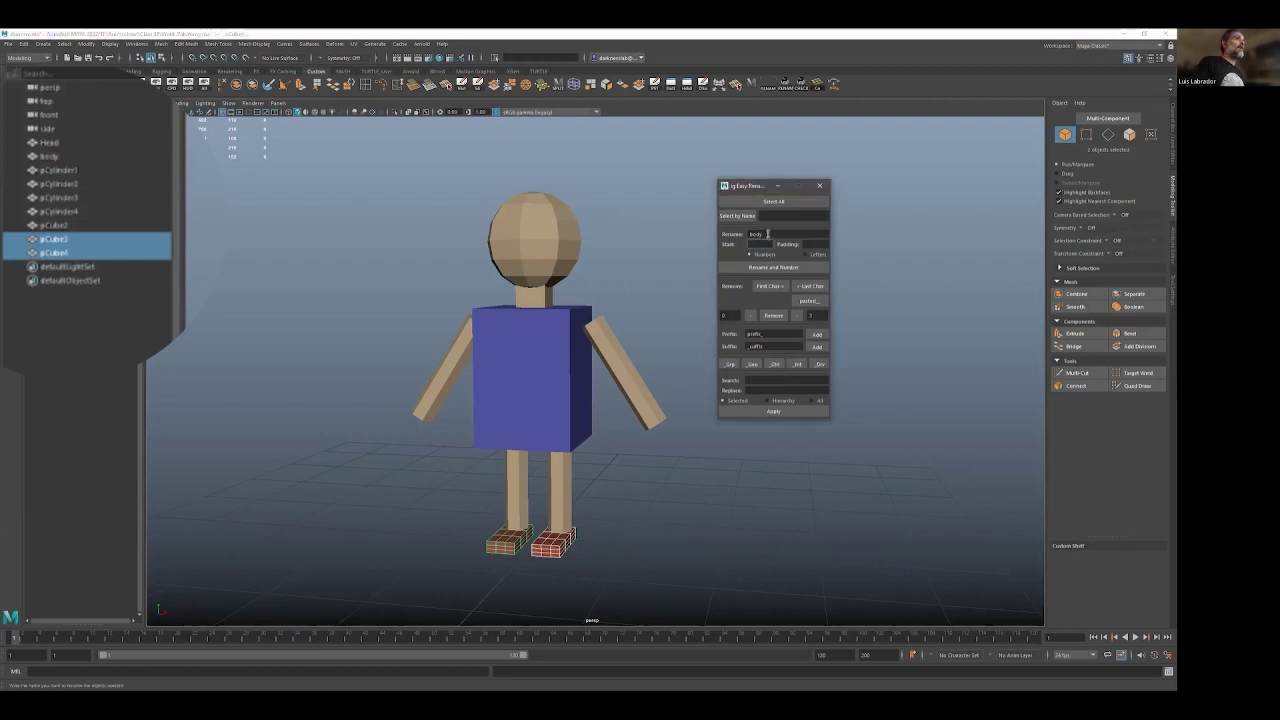
pyautogui.doubleClick(767, 234)
pyautogui.write('shoe')
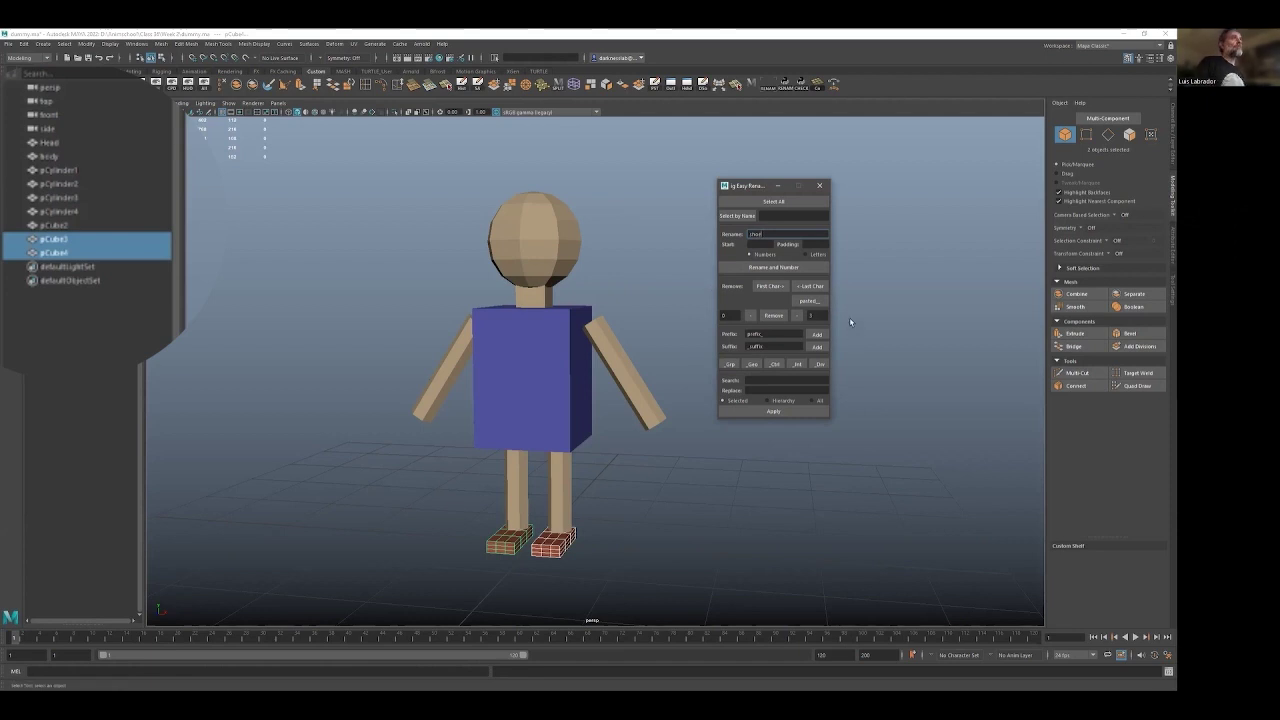
pyautogui.click(758, 244)
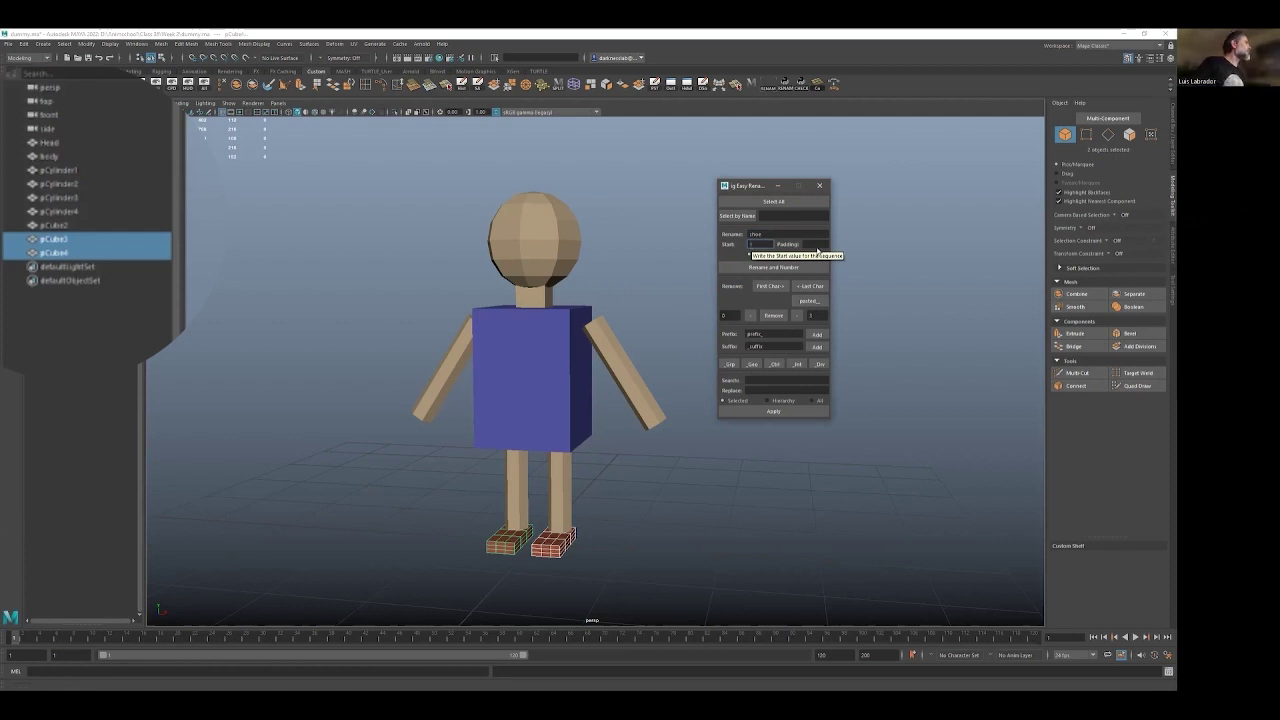
pyautogui.click(818, 244)
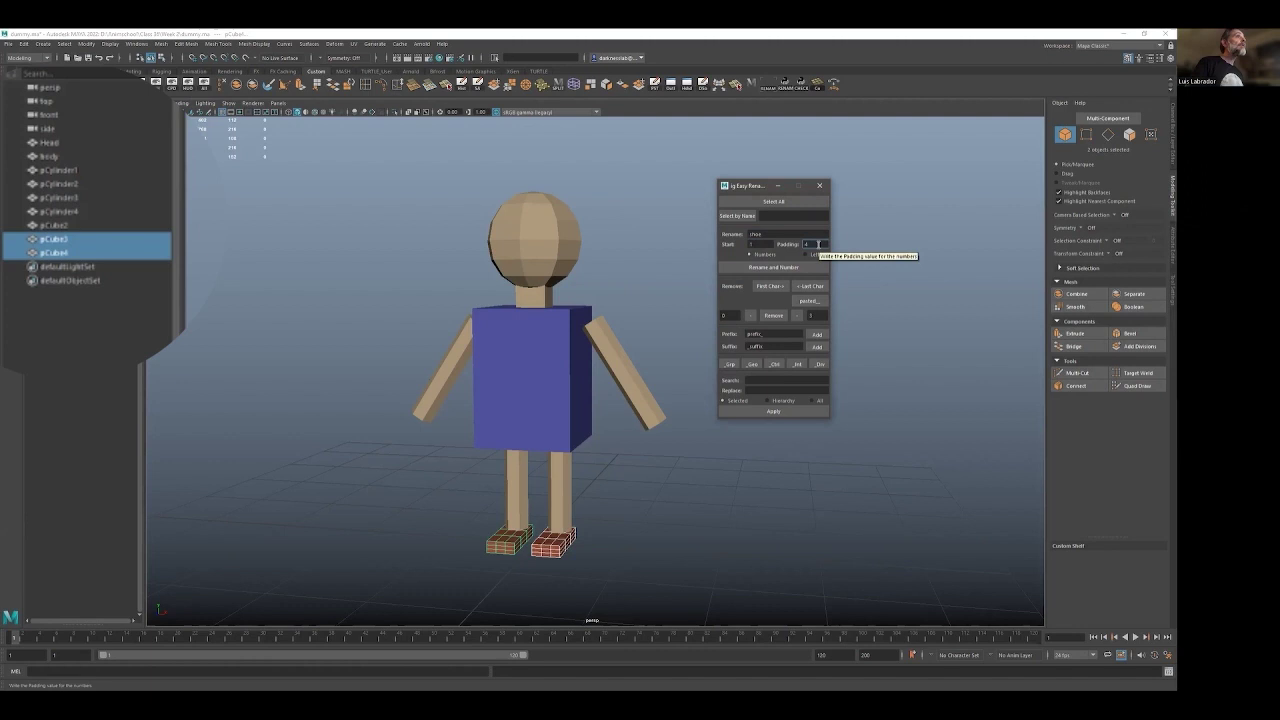
pyautogui.write('4')
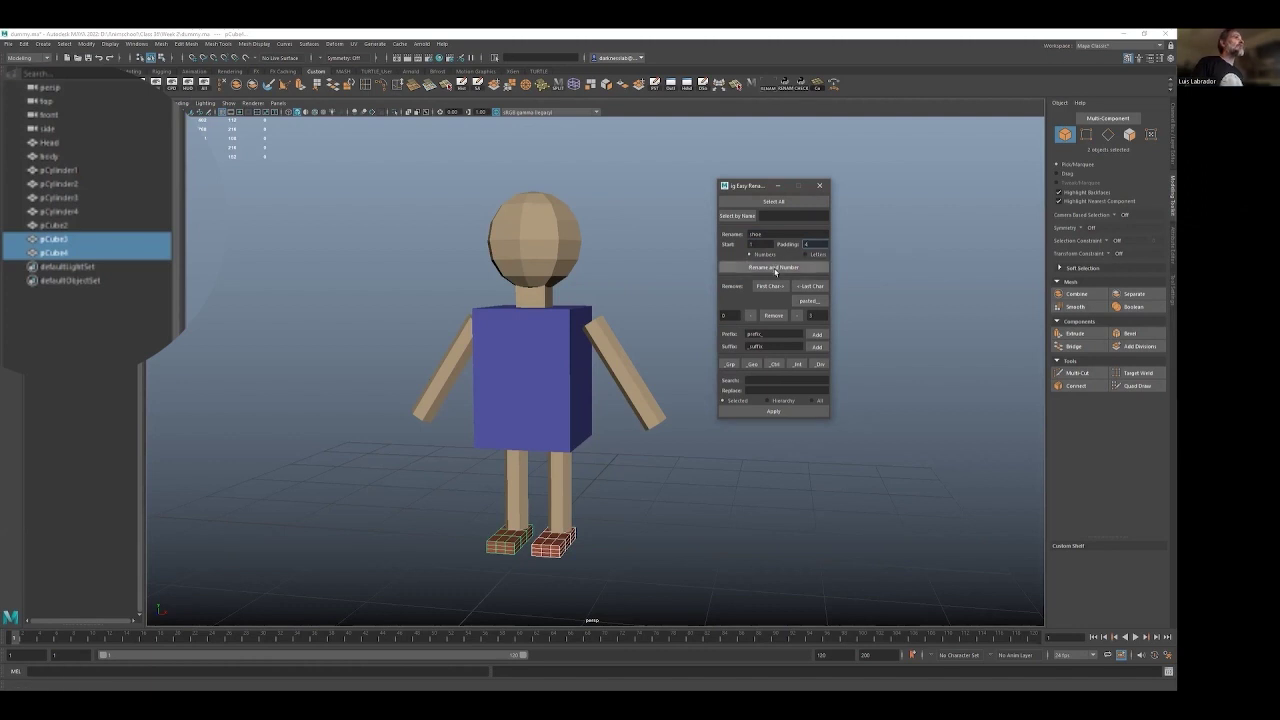
pyautogui.click(774, 268)
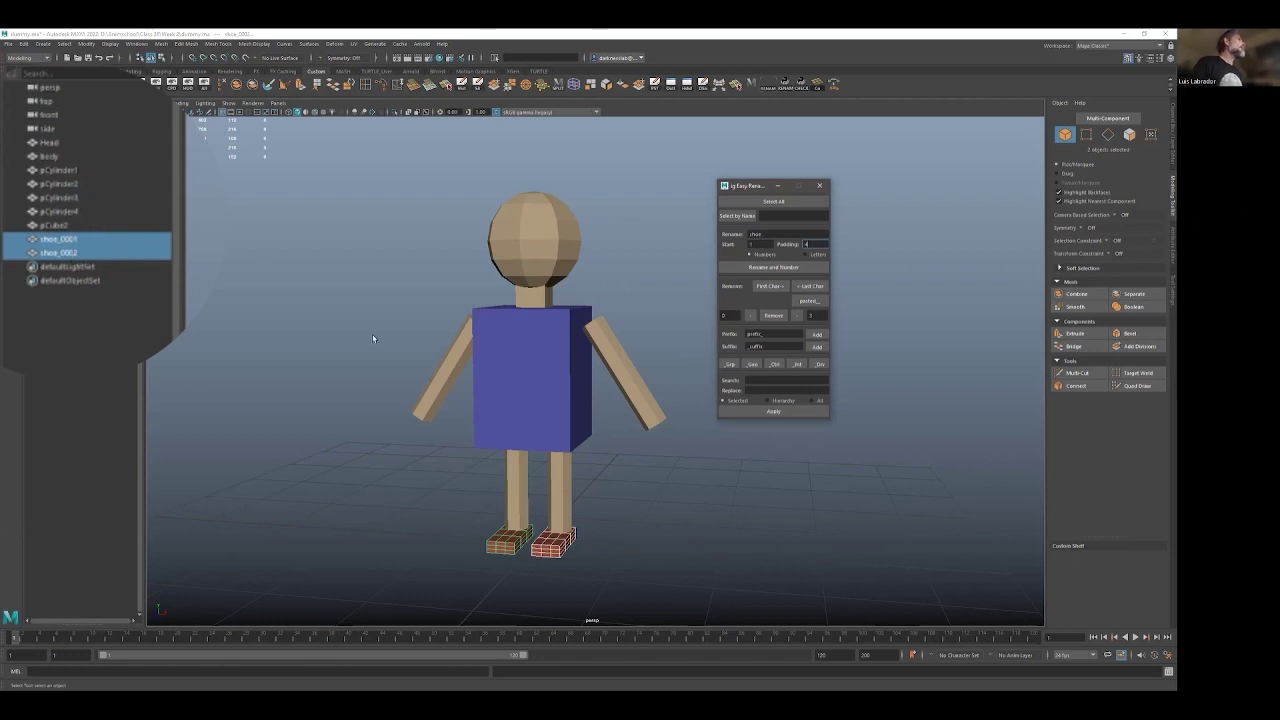
# Rename both arm cylinders to arm_0001 and arm_0002 with Rename and Number
pyautogui.click(440, 383)
pyautogui.keyDown('shift'); pyautogui.click(605, 360); pyautogui.keyUp('shift')
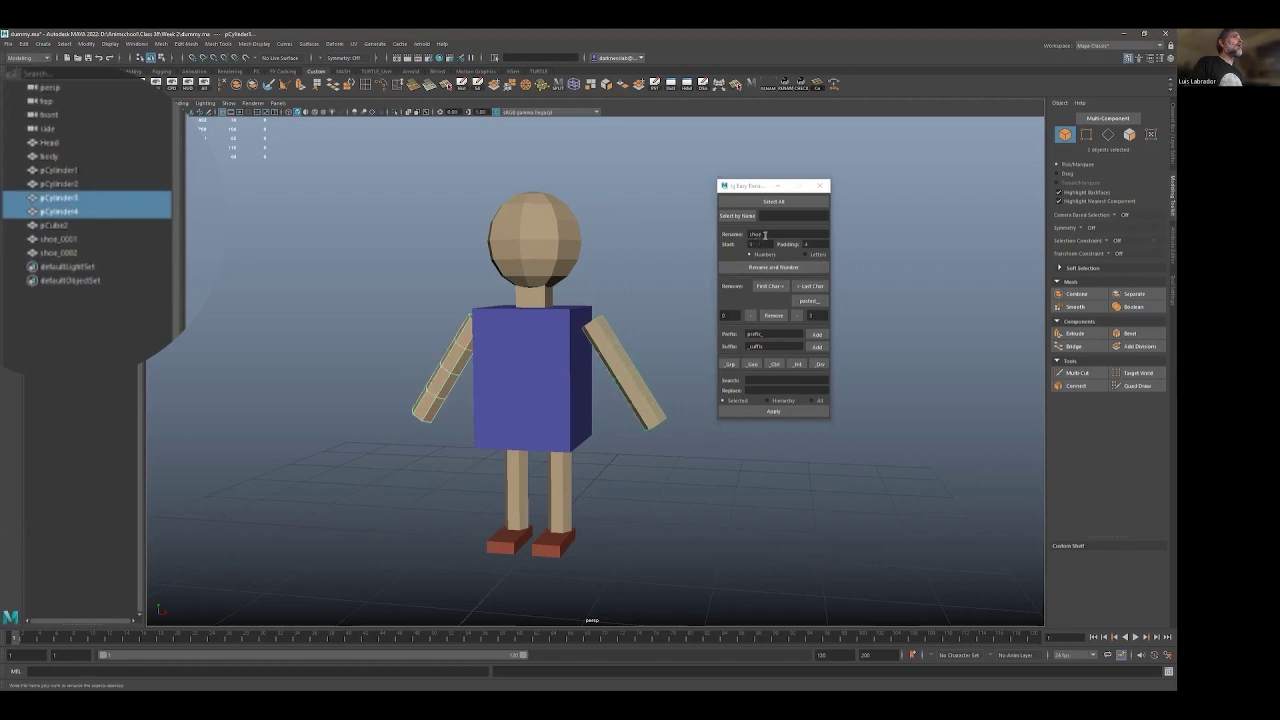
pyautogui.doubleClick(765, 234)
pyautogui.write('arm')
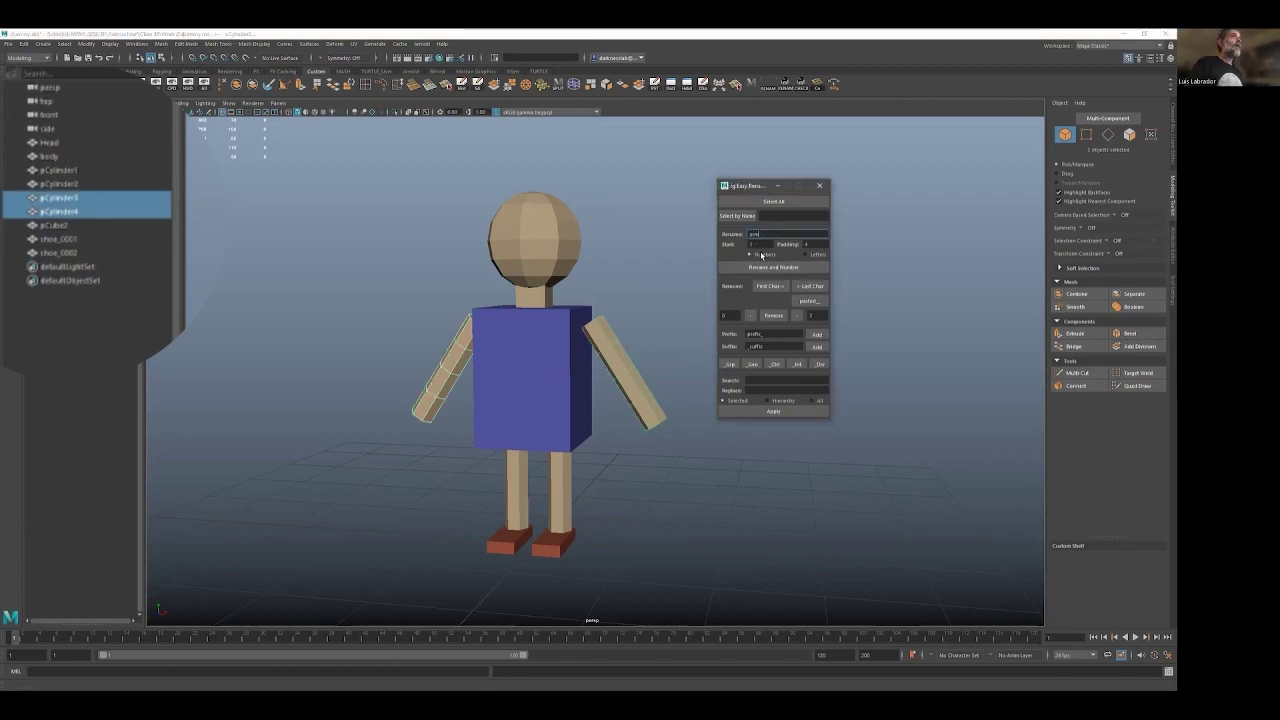
pyautogui.click(755, 267)
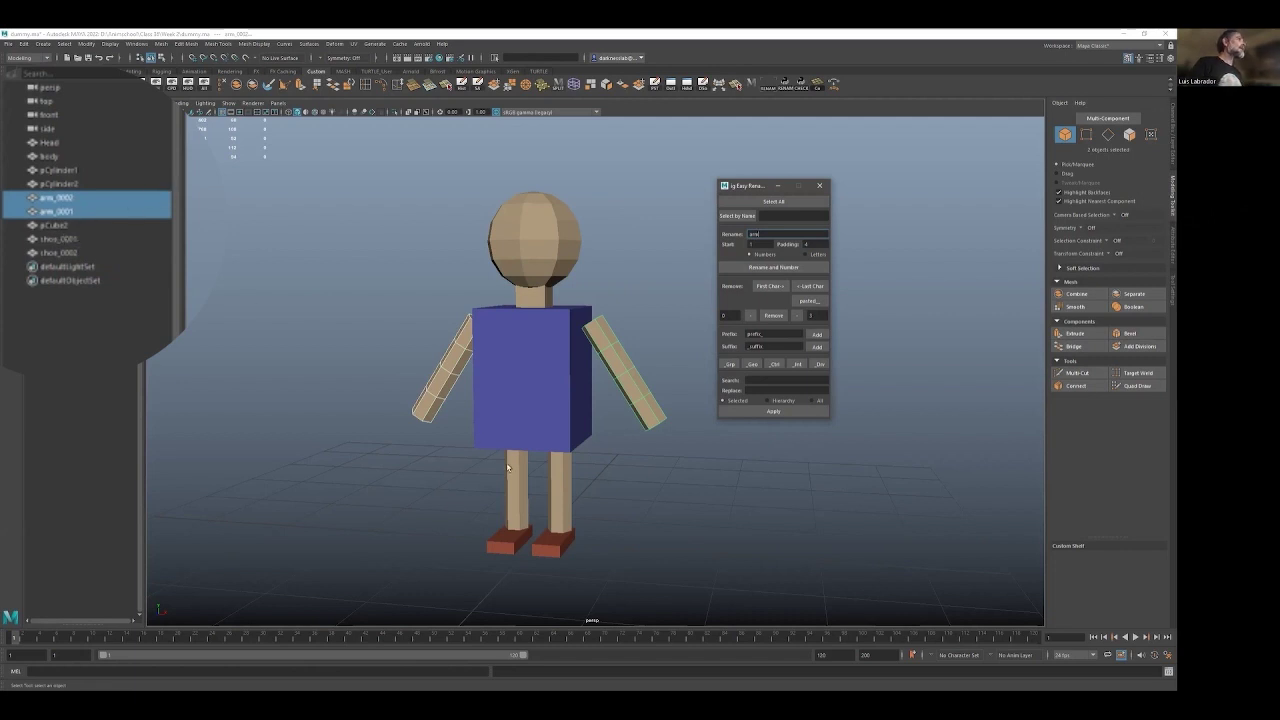
# Rename both leg cylinders to leg_0001 and leg_0002
pyautogui.moveTo(476, 495); pyautogui.dragTo(610, 487)
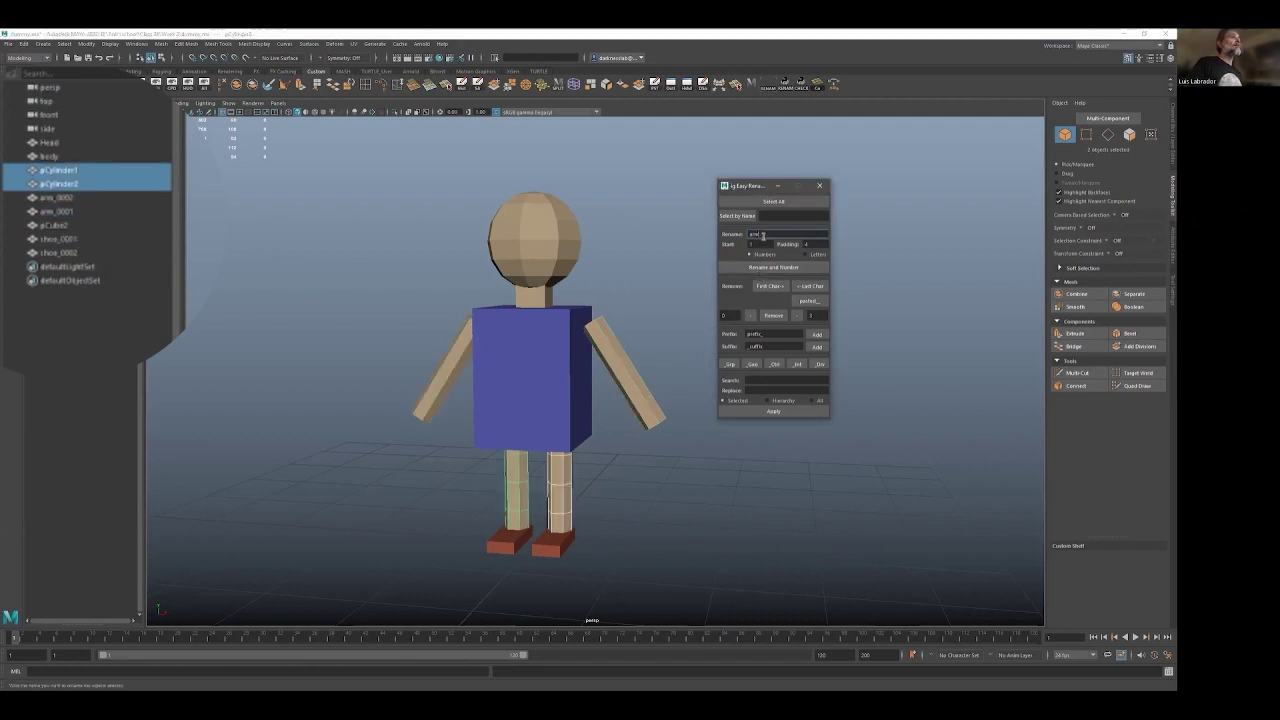
pyautogui.doubleClick(763, 234)
pyautogui.press('BackSpace')
pyautogui.write('leg')
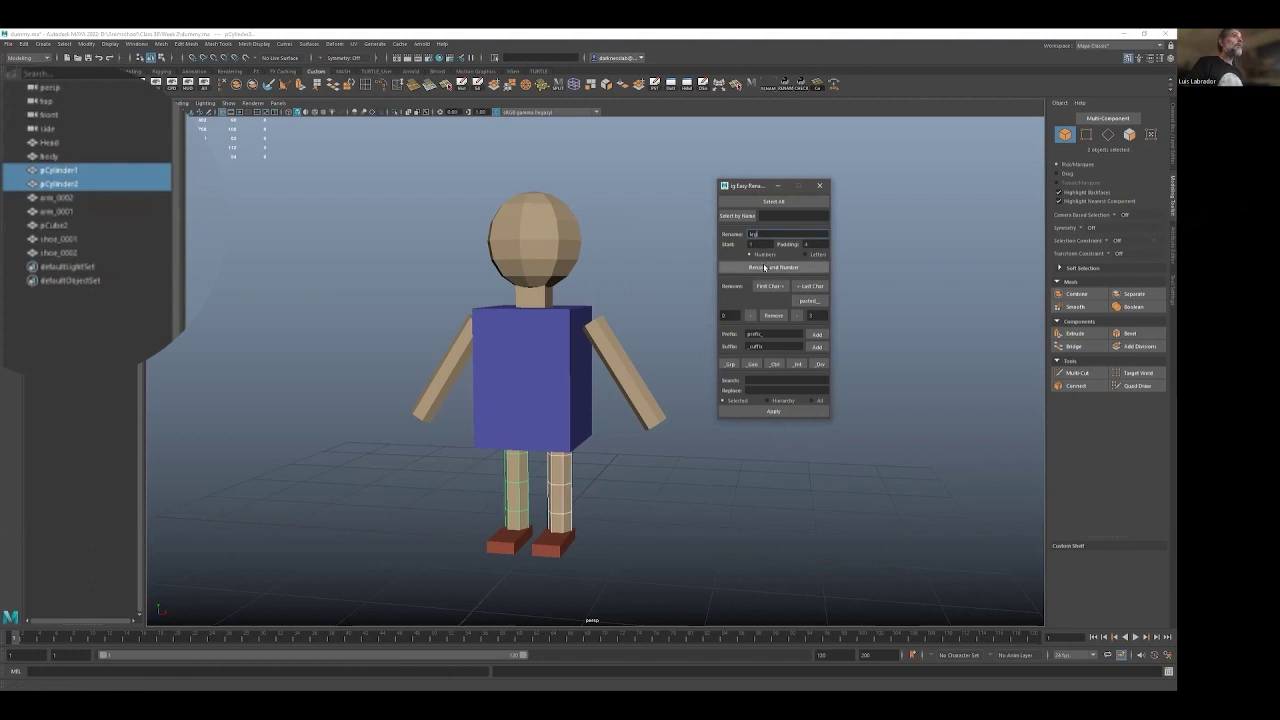
pyautogui.click(773, 267)
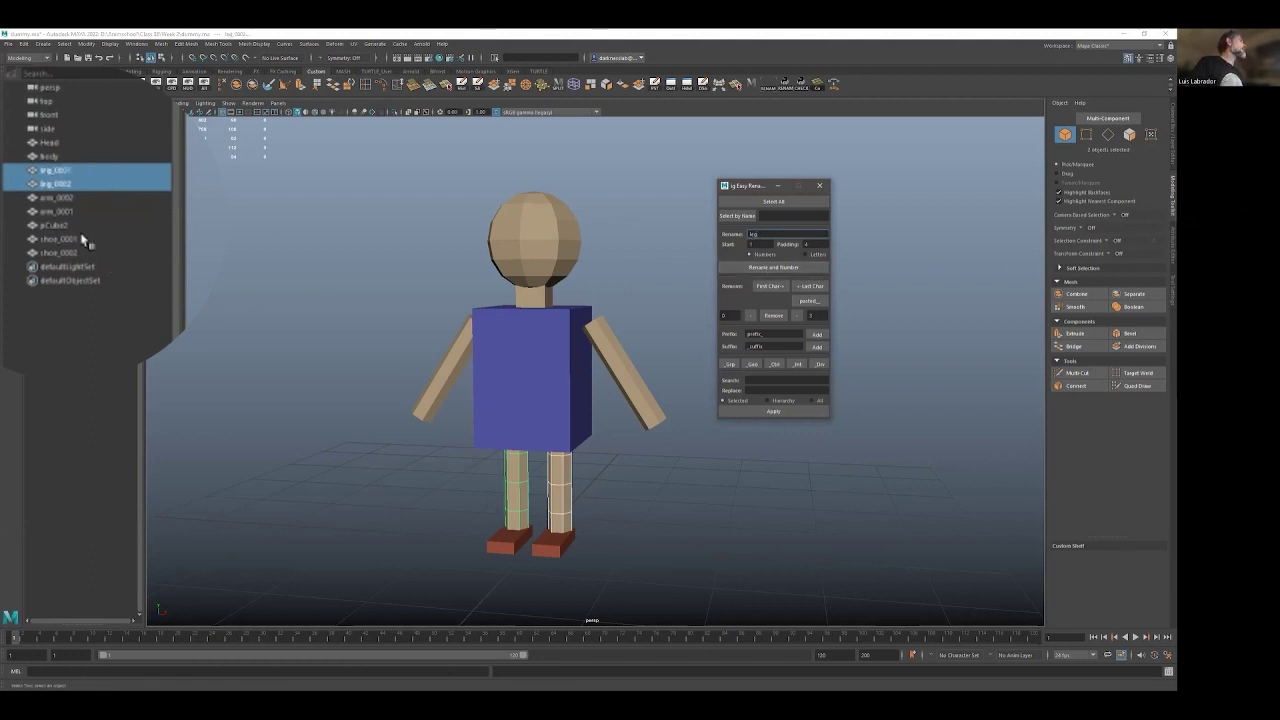
# Rename the pCube2 neck cube to neck in the Outliner
pyautogui.click(57, 214)
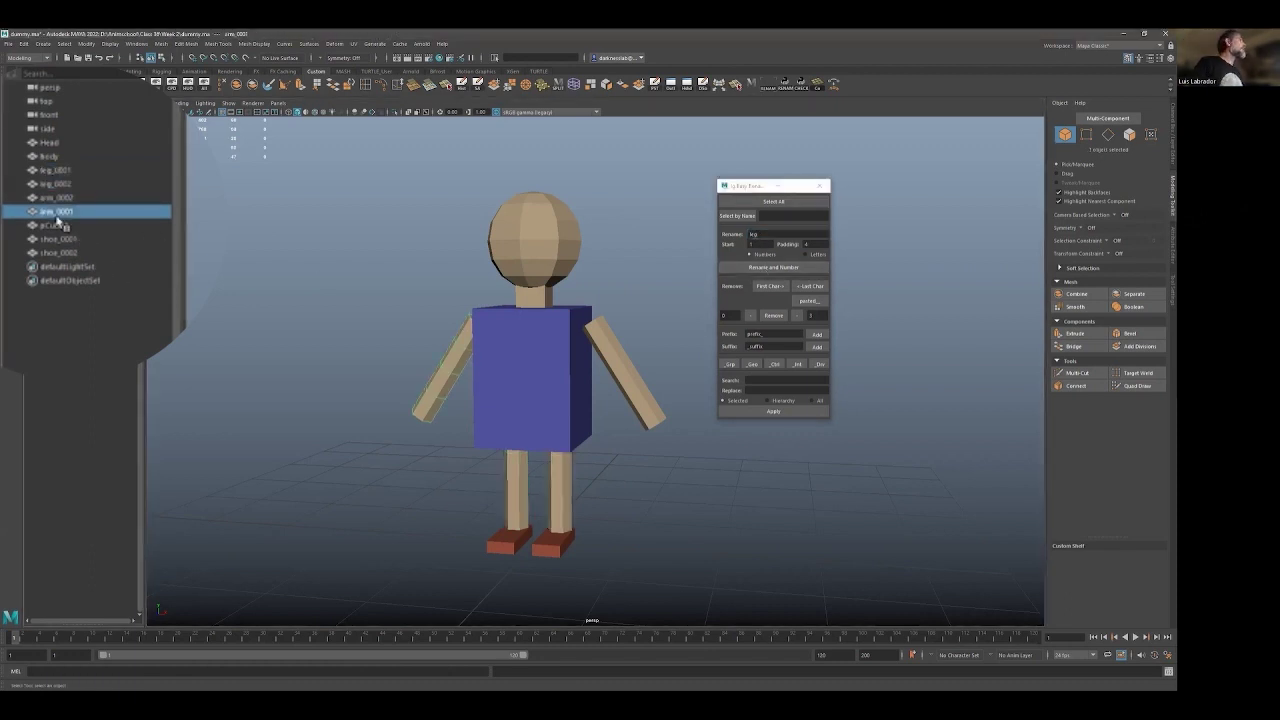
pyautogui.click(57, 225)
pyautogui.doubleClick(754, 234)
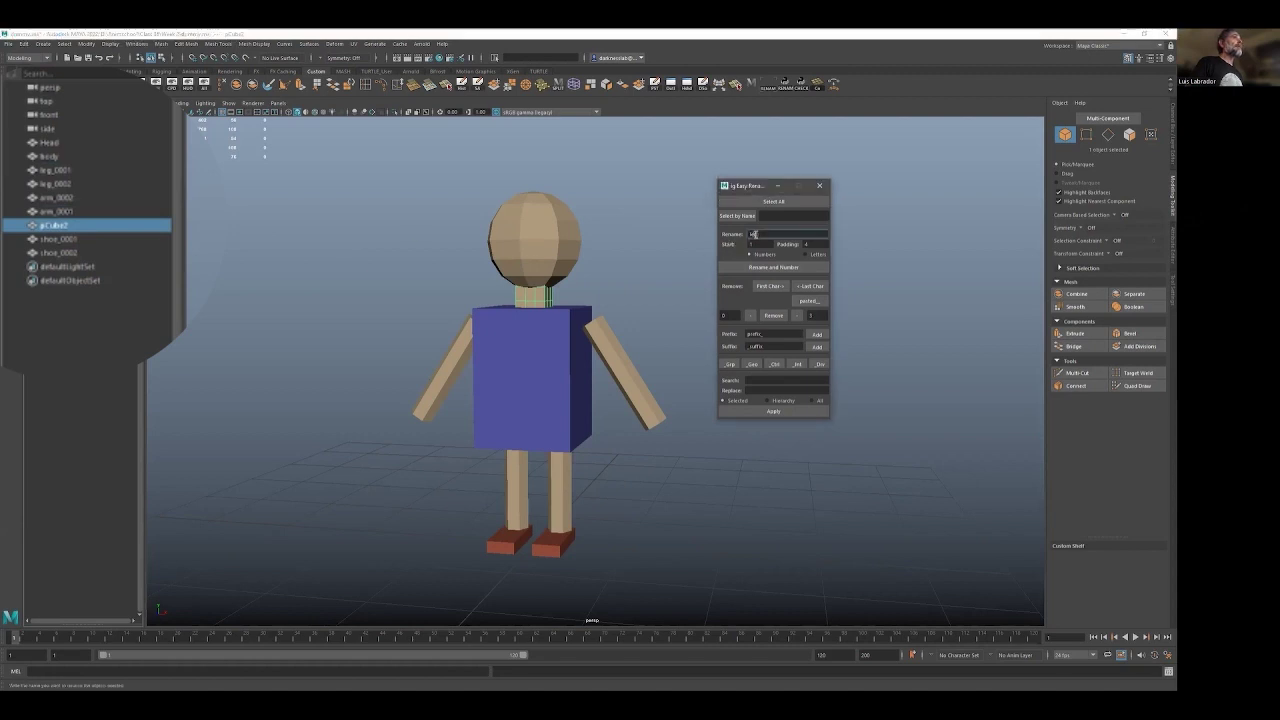
pyautogui.doubleClick(754, 234)
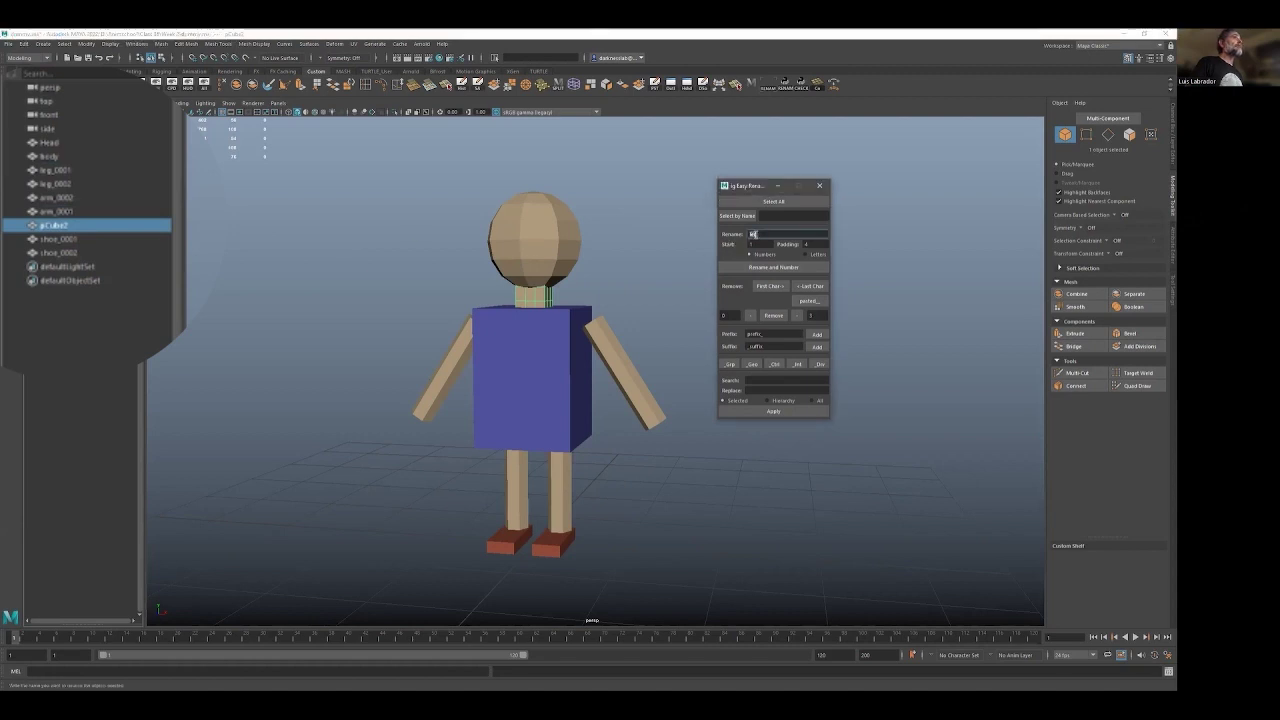
pyautogui.doubleClick(55, 225)
pyautogui.write('neck')
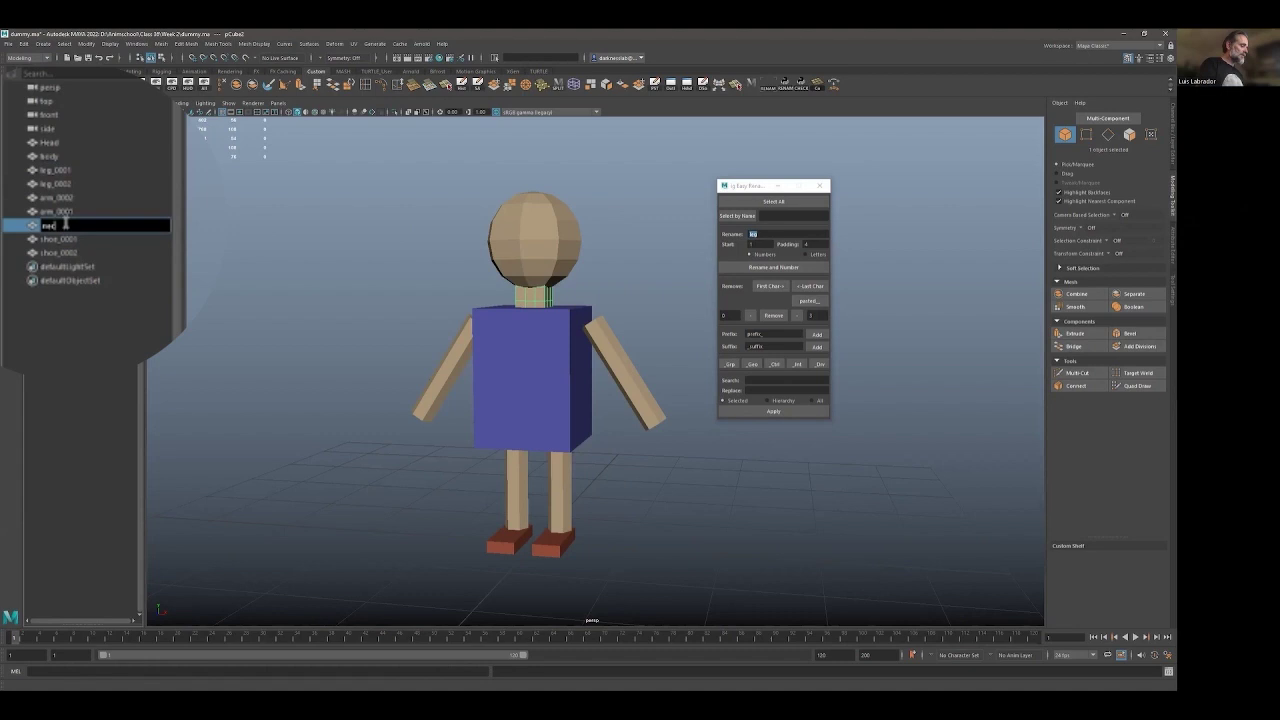
pyautogui.press('Return')
# Deselect, close Easy Rename, and orbit and zoom in on the character
pyautogui.click(301, 305)
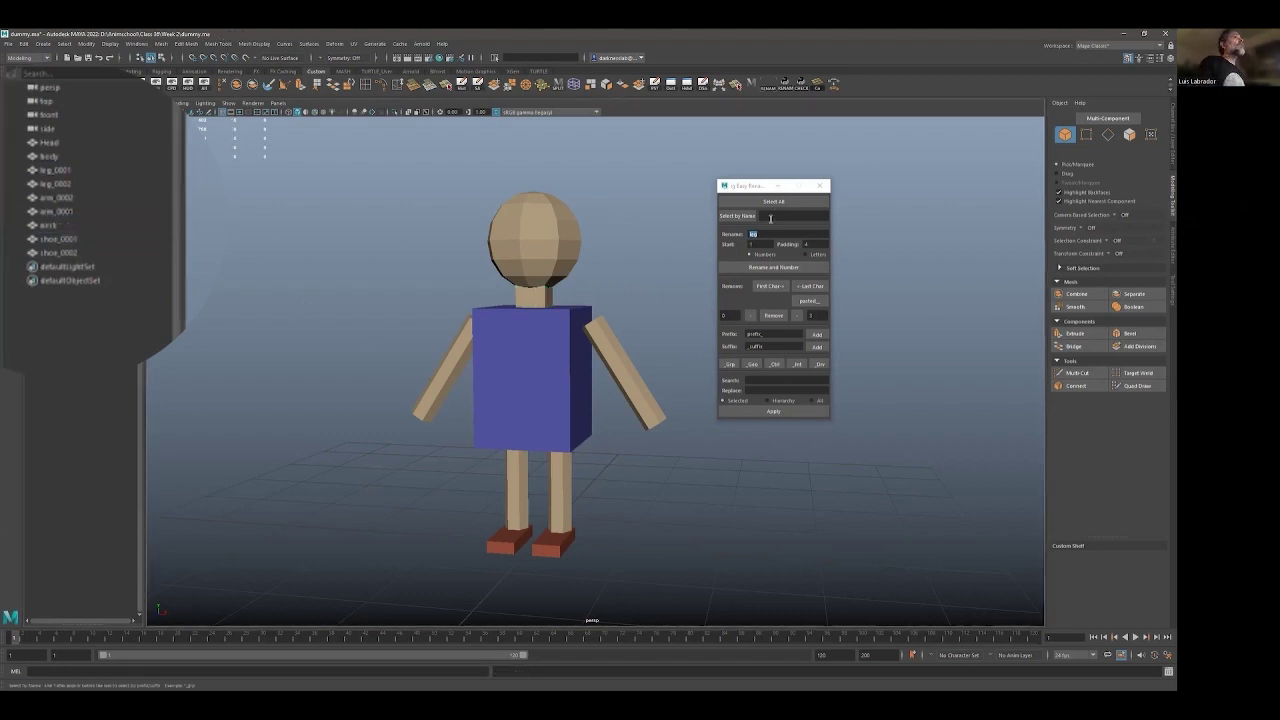
pyautogui.click(820, 186)
pyautogui.moveTo(690, 333)
pyautogui.keyDown('alt'); pyautogui.mouseDown()
pyautogui.moveTo(634, 343)
pyautogui.moveTo(676, 341)
pyautogui.mouseUp(); pyautogui.keyUp('alt')
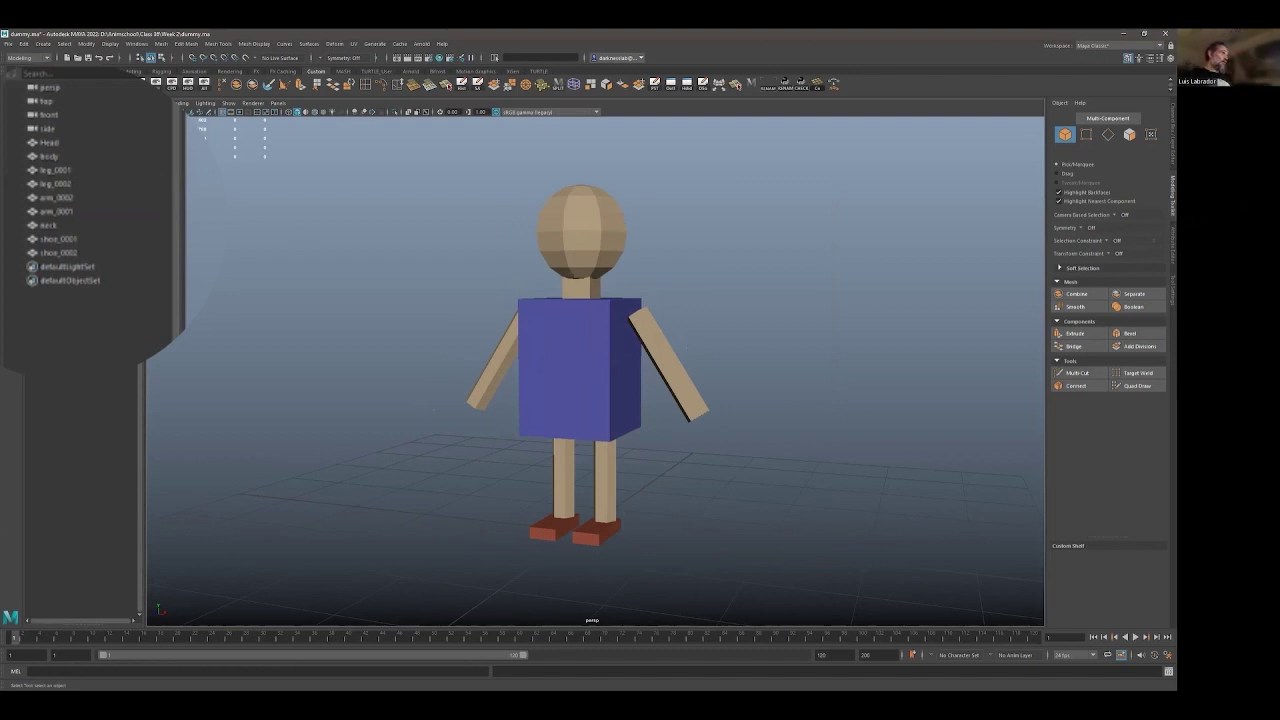
pyautogui.keyDown('alt'); pyautogui.moveTo(617, 277); pyautogui.dragTo(628, 351, button='right'); pyautogui.keyUp('alt')
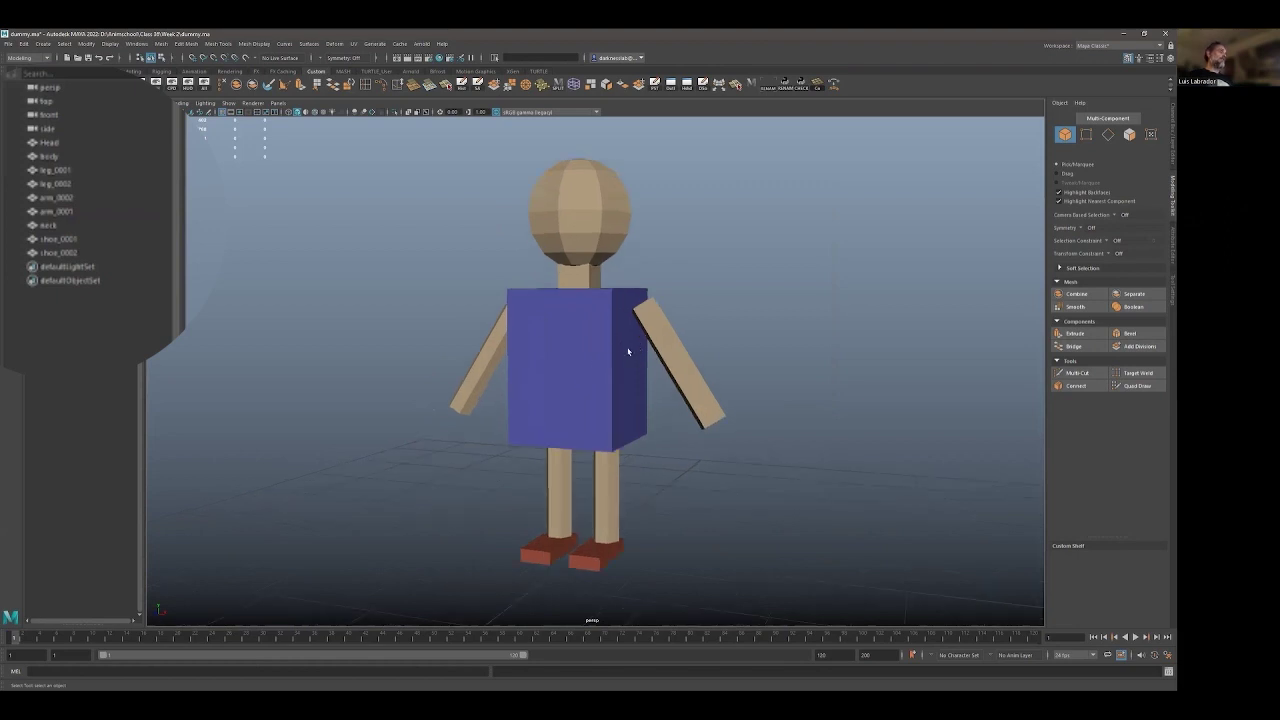
# Group the Head and neck together into group1
pyautogui.click(573, 236)
pyautogui.keyDown('shift'); pyautogui.click(580, 272); pyautogui.keyUp('shift')
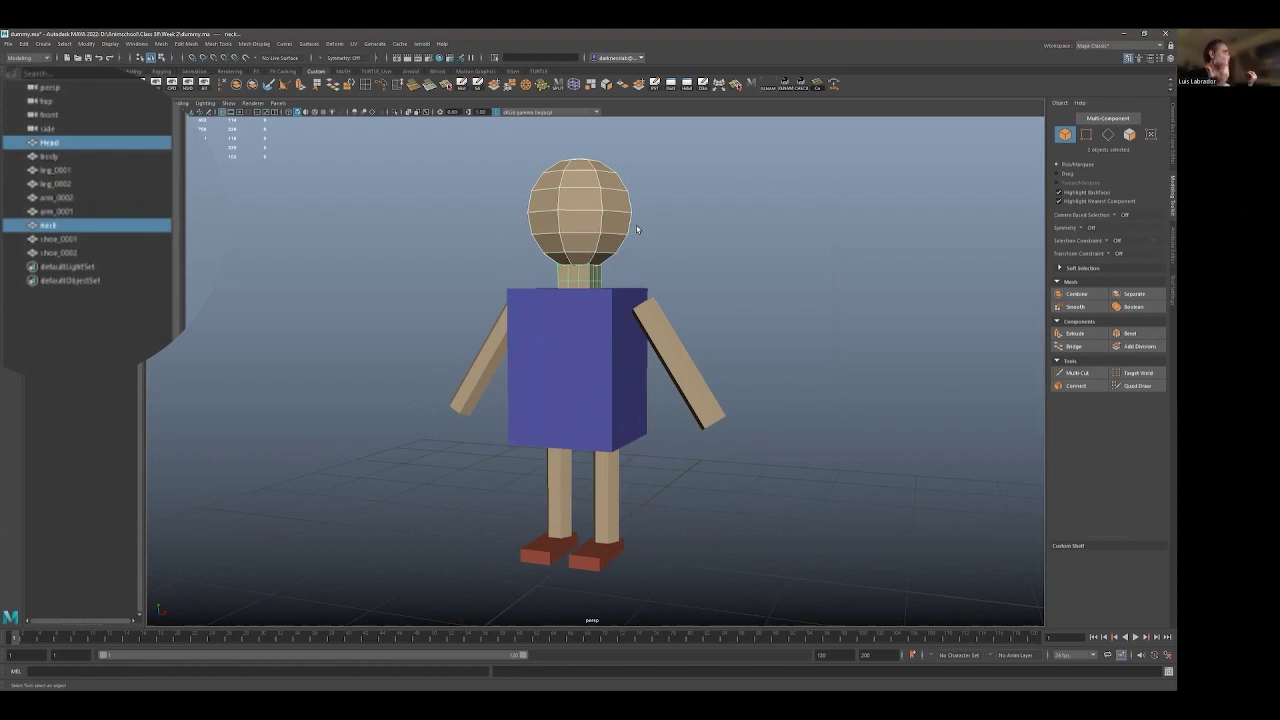
pyautogui.hotkey('ctrl', 'g')
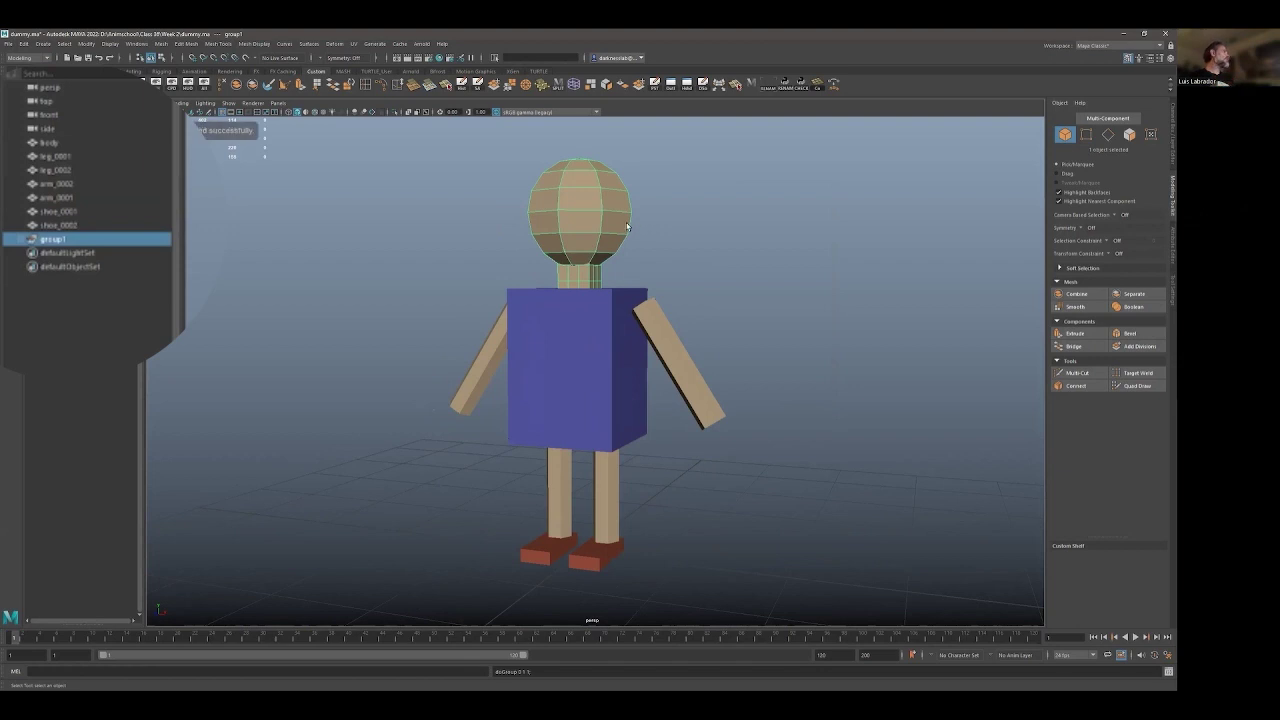
pyautogui.click(26, 240)
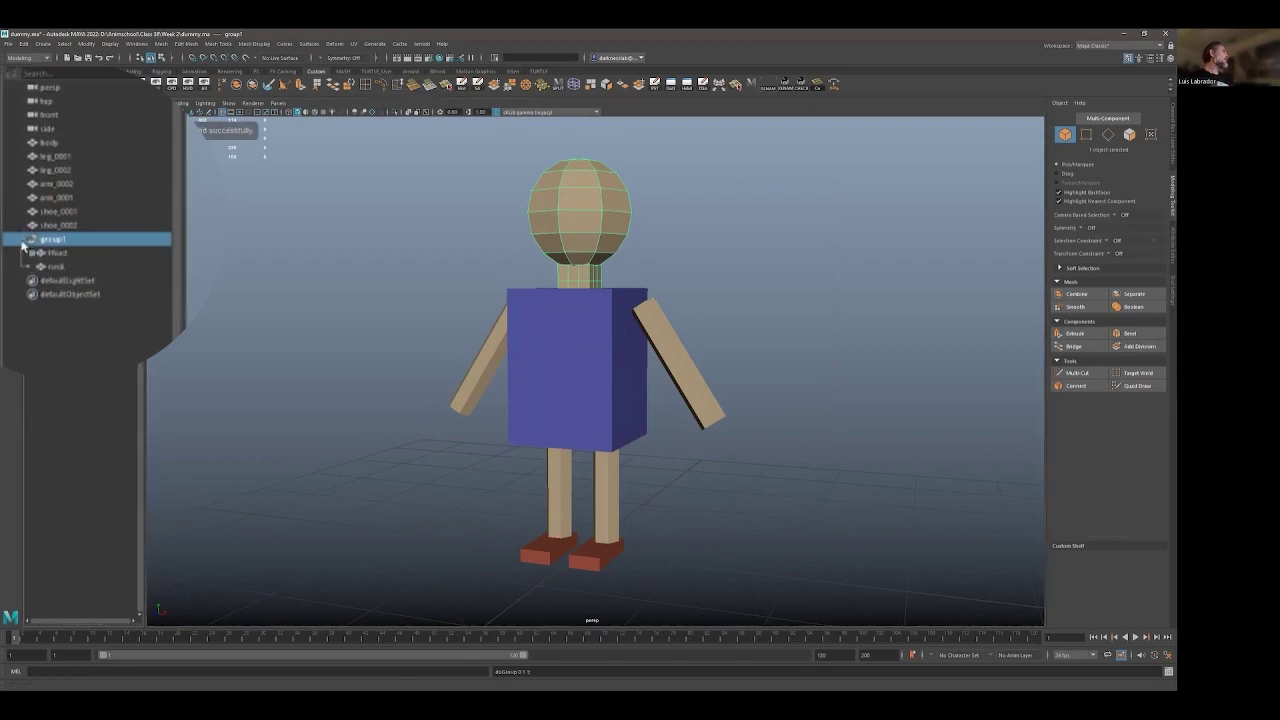
pyautogui.click(24, 241)
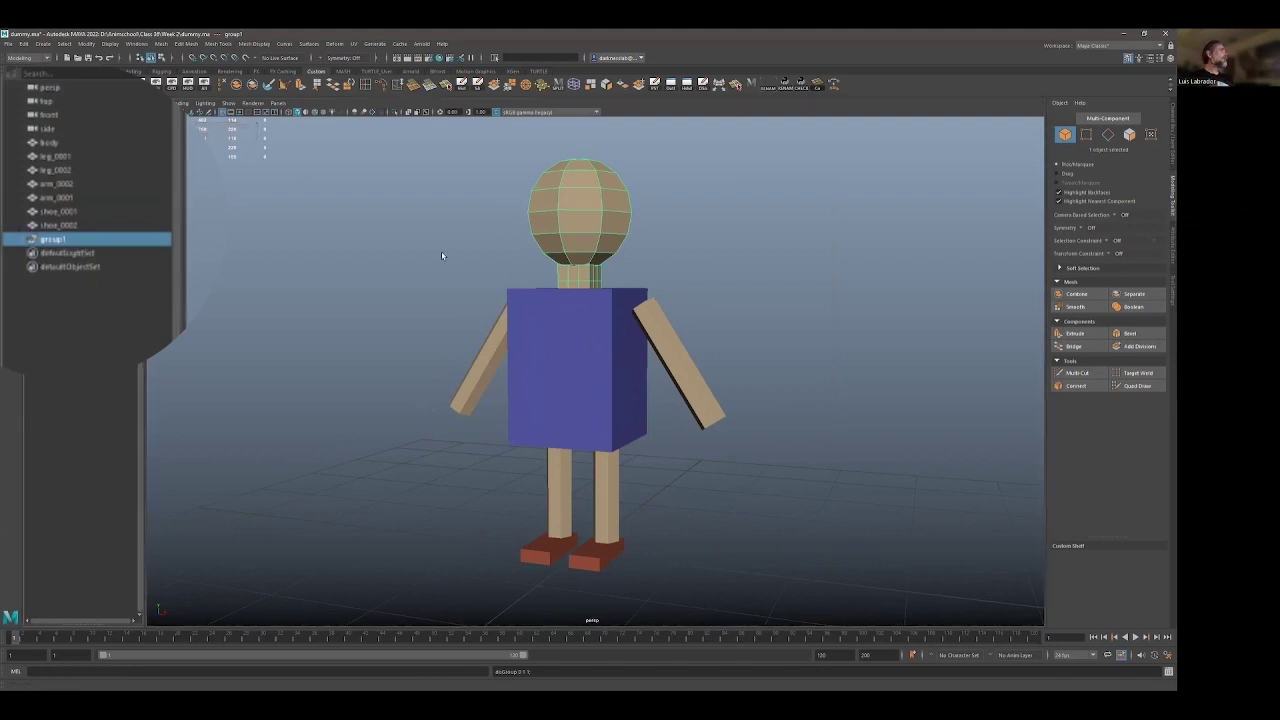
# Group the right leg with its shoe and the left leg with its shoe
pyautogui.click(605, 495)
pyautogui.keyDown('shift'); pyautogui.click(606, 562); pyautogui.keyUp('shift')
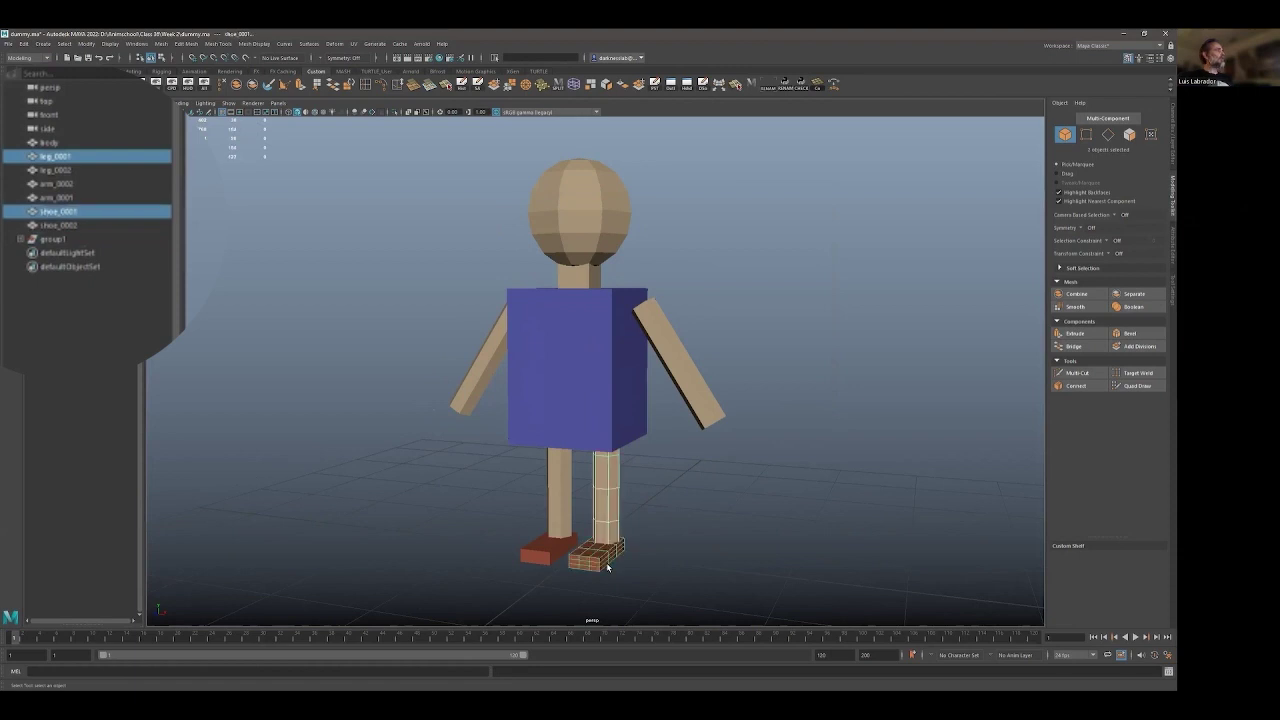
pyautogui.hotkey('ctrl', 'g')
pyautogui.click(560, 515)
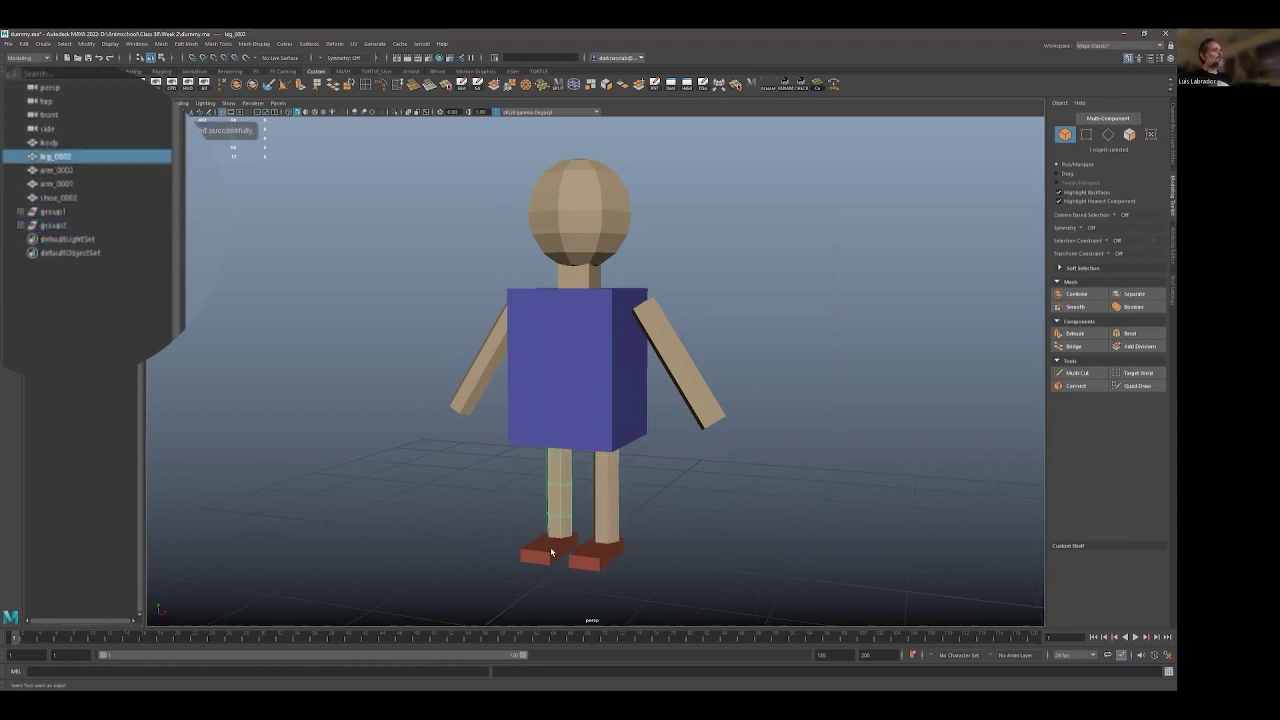
pyautogui.keyDown('shift'); pyautogui.click(551, 551); pyautogui.keyUp('shift')
pyautogui.hotkey('ctrl', 'g')
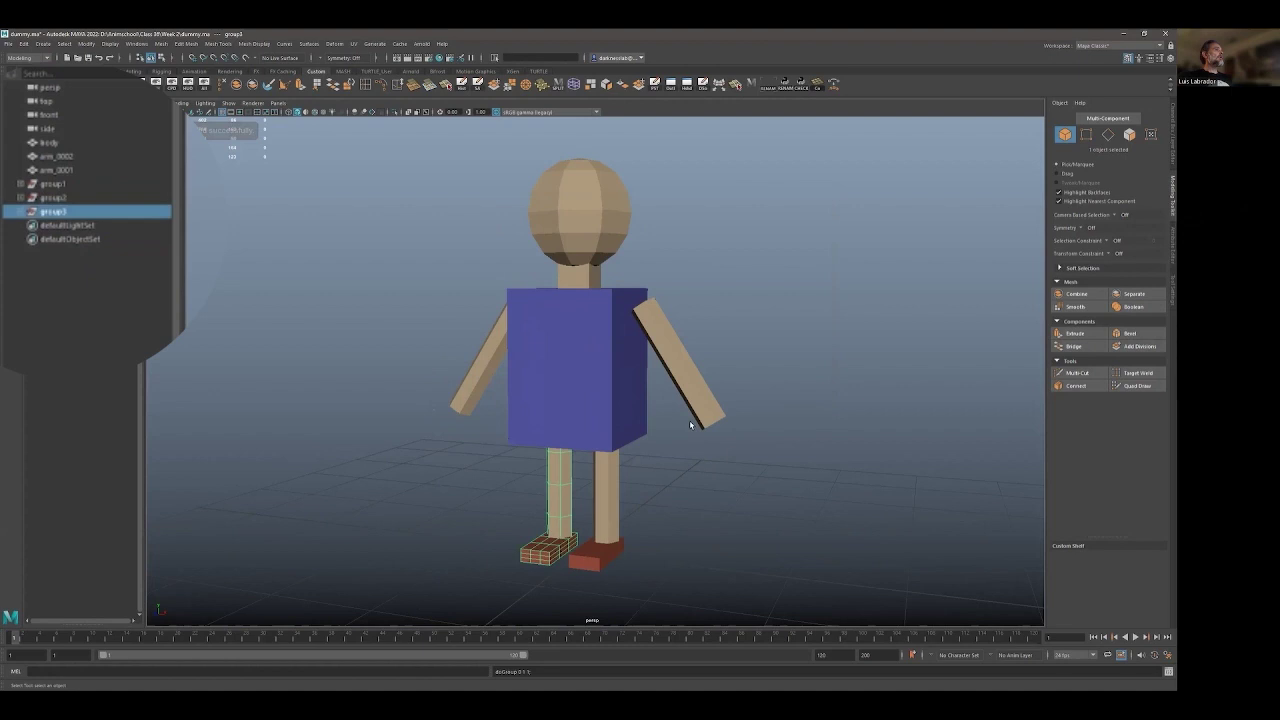
# Group group2 and group3 together into one leg group
pyautogui.click(58, 199)
pyautogui.keyDown('shift'); pyautogui.click(55, 211); pyautogui.keyUp('shift')
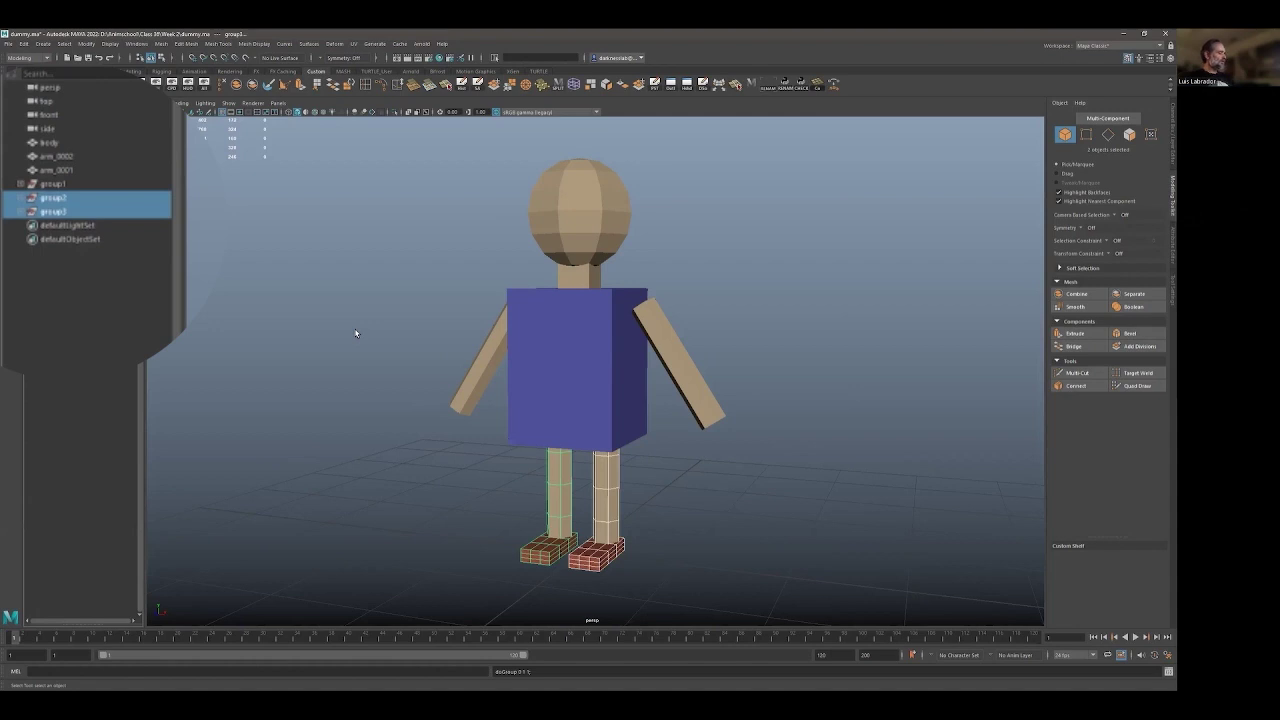
pyautogui.hotkey('ctrl', 'g')
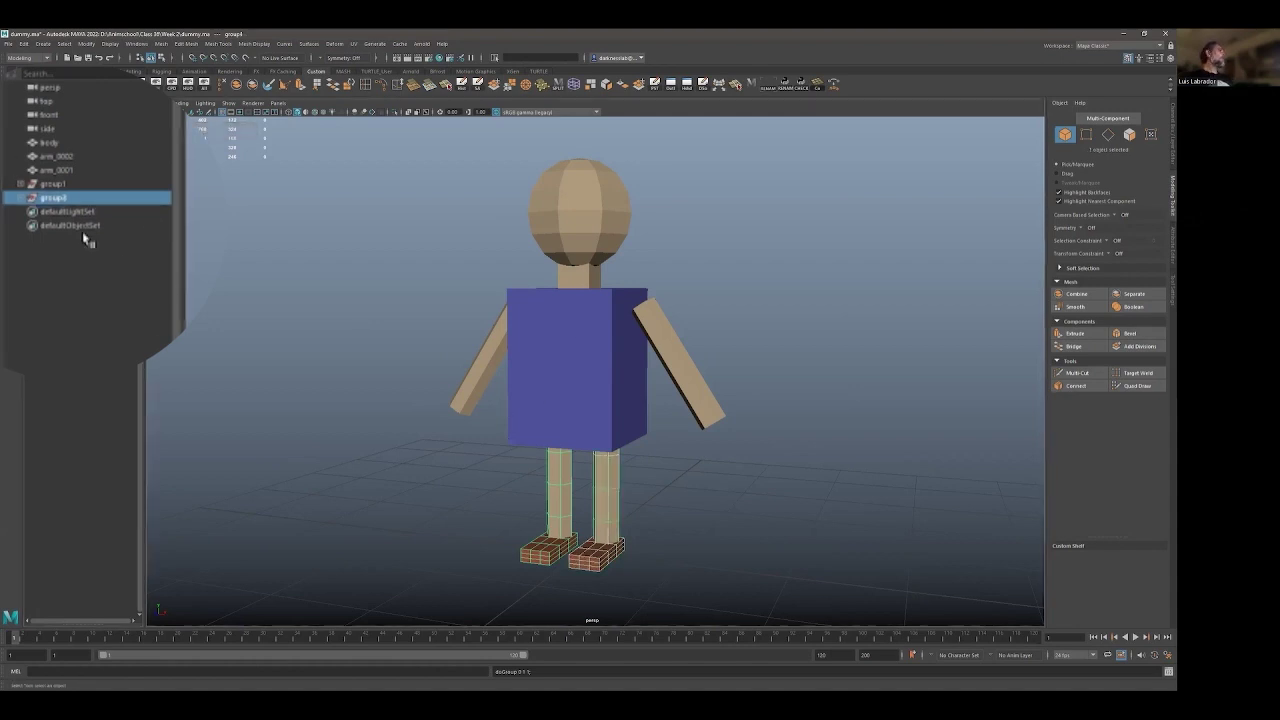
# Group body, arm_0002, arm_0001, group1 and group4 into one top-level group
pyautogui.click(44, 143)
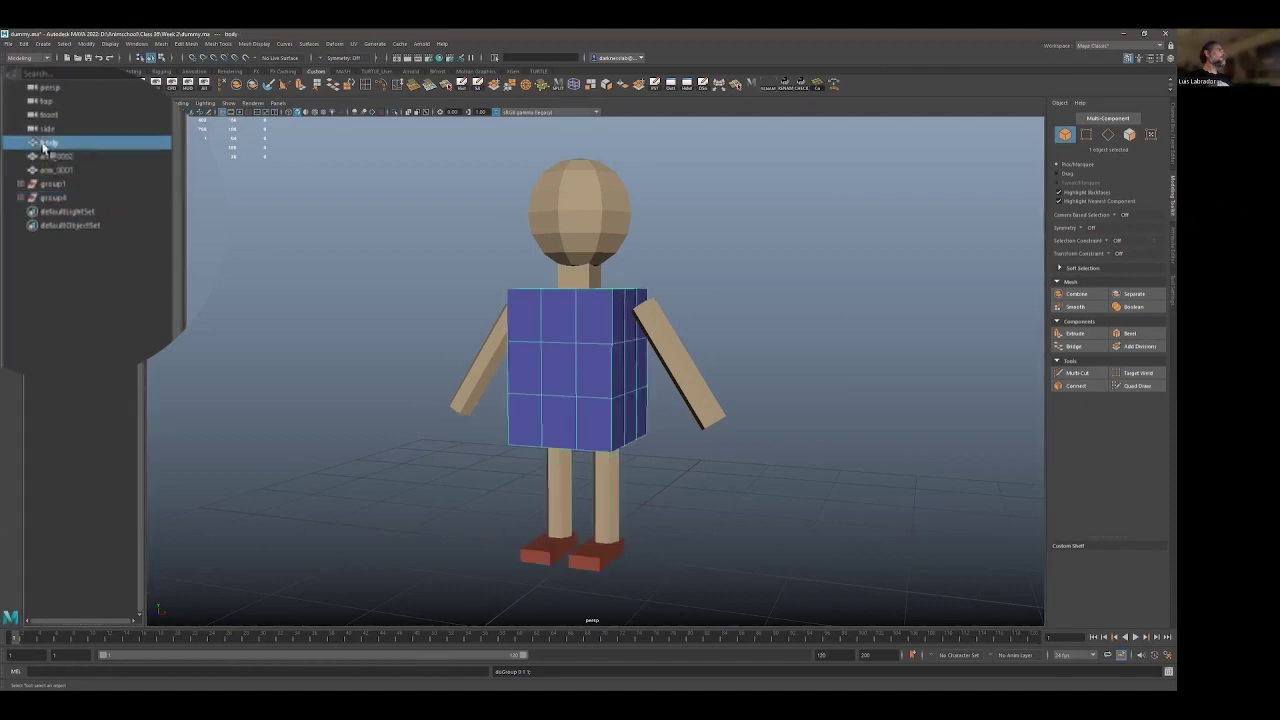
pyautogui.keyDown('shift'); pyautogui.click(58, 197); pyautogui.keyUp('shift')
pyautogui.click(46, 143)
pyautogui.keyDown('ctrl'); pyautogui.click(58, 157); pyautogui.keyUp('ctrl')
pyautogui.keyDown('ctrl'); pyautogui.click(60, 171); pyautogui.keyUp('ctrl')
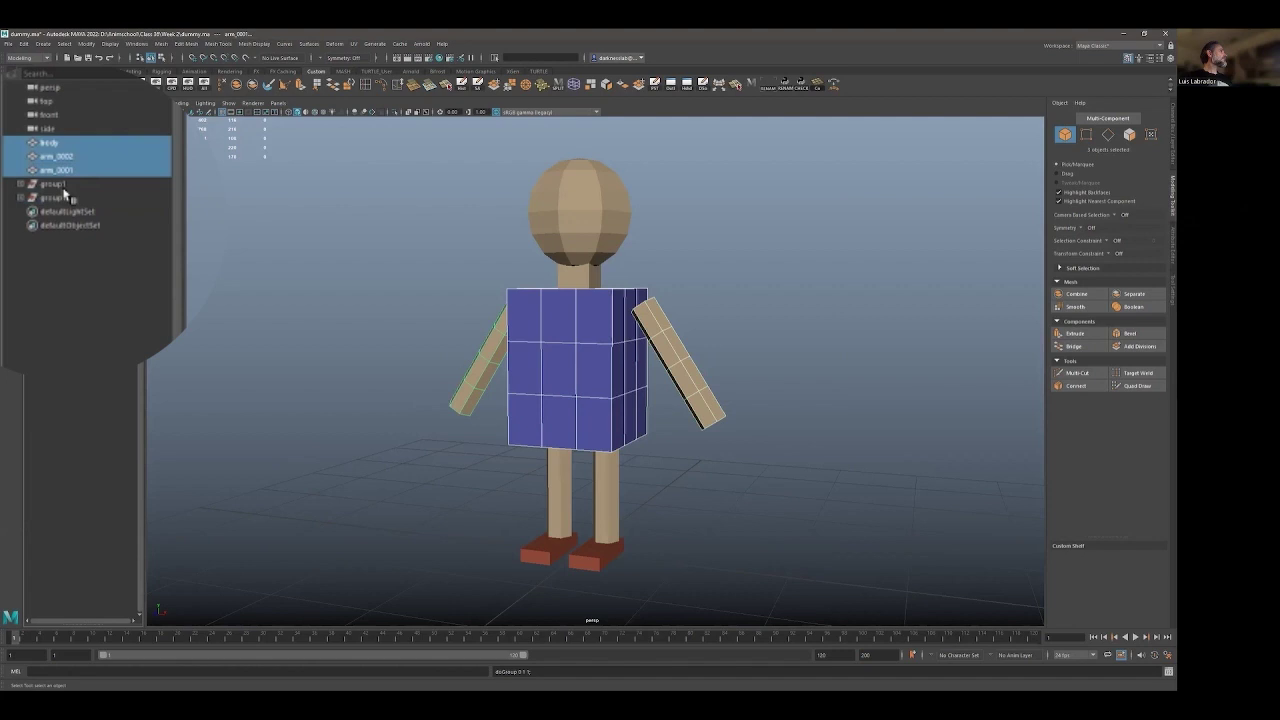
pyautogui.keyDown('ctrl'); pyautogui.click(55, 184); pyautogui.keyUp('ctrl')
pyautogui.keyDown('ctrl'); pyautogui.click(55, 197); pyautogui.keyUp('ctrl')
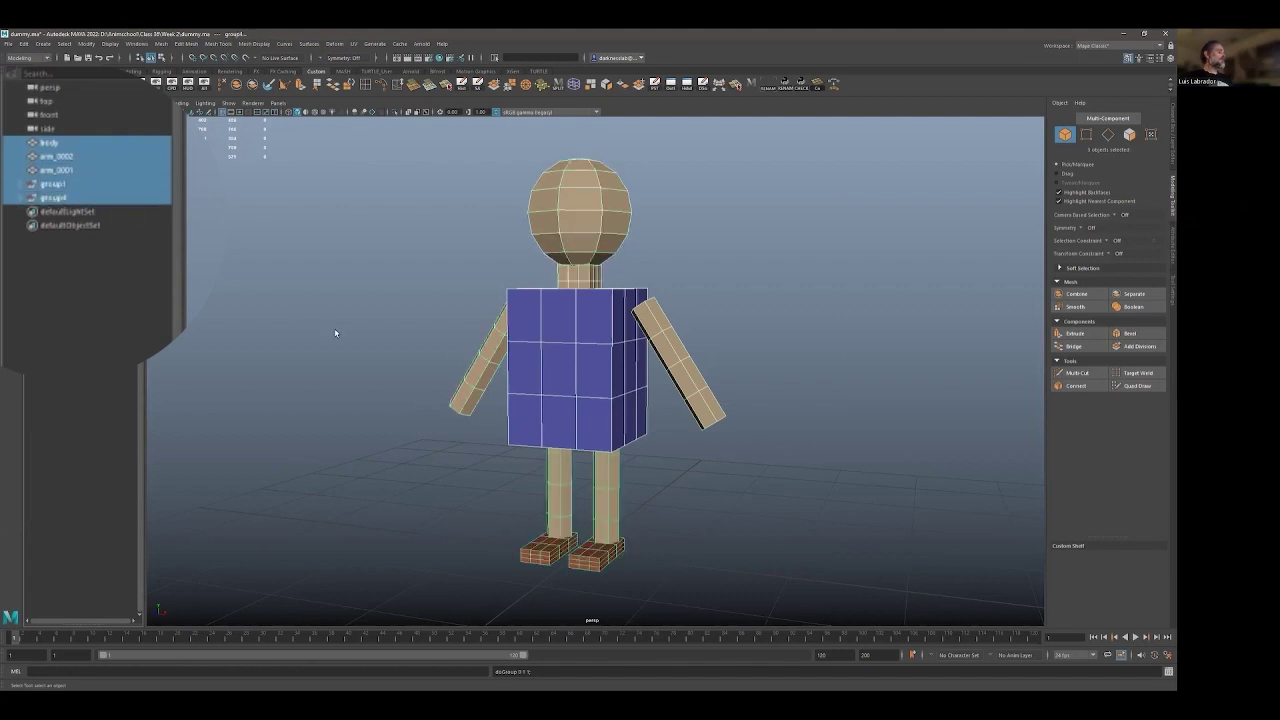
pyautogui.hotkey('ctrl', 'g')
# Rename the new top-level group to guy
pyautogui.doubleClick(56, 142)
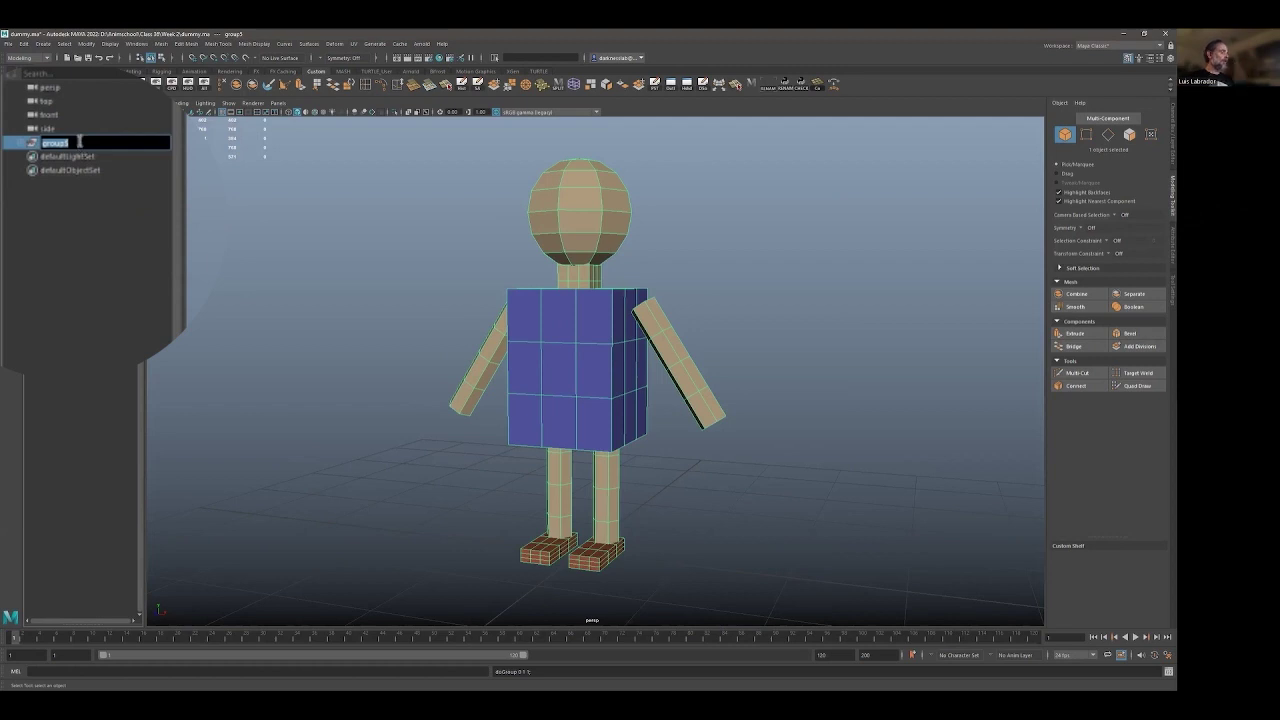
pyautogui.write('guy')
pyautogui.press('Return')
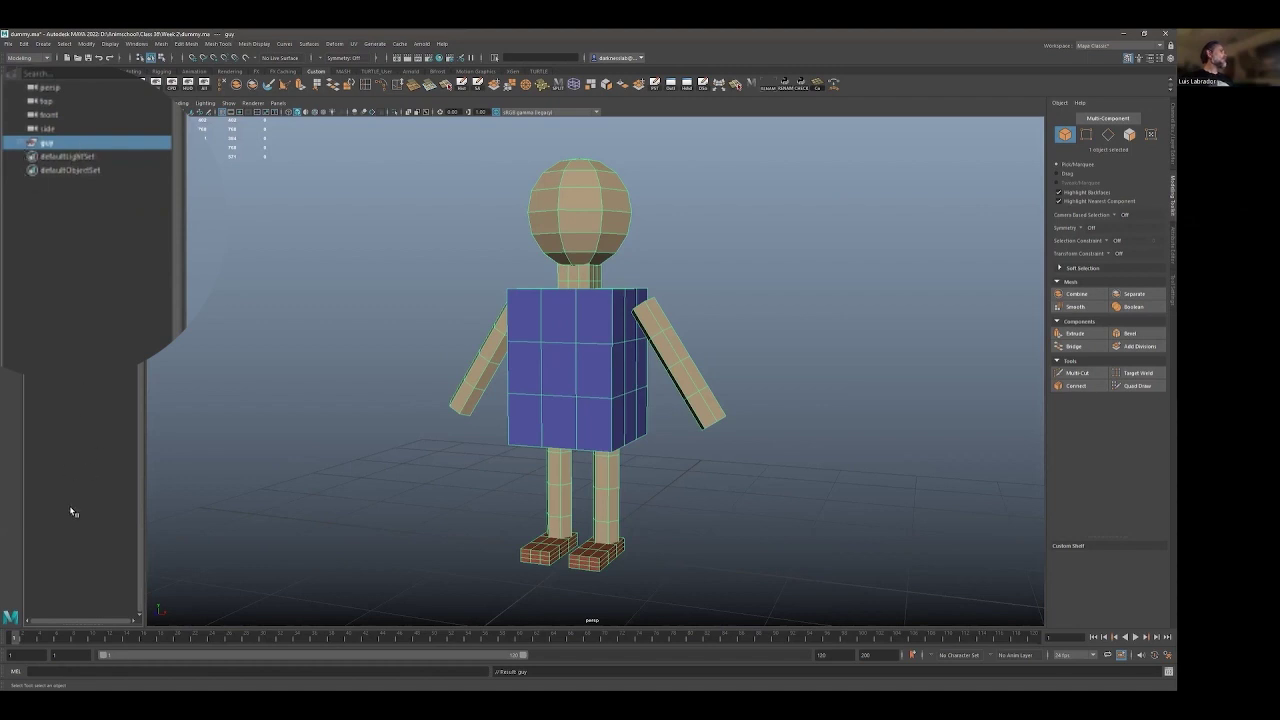
# Expand guy and check each child, identifying group1 as the head and neck
pyautogui.click(20, 143)
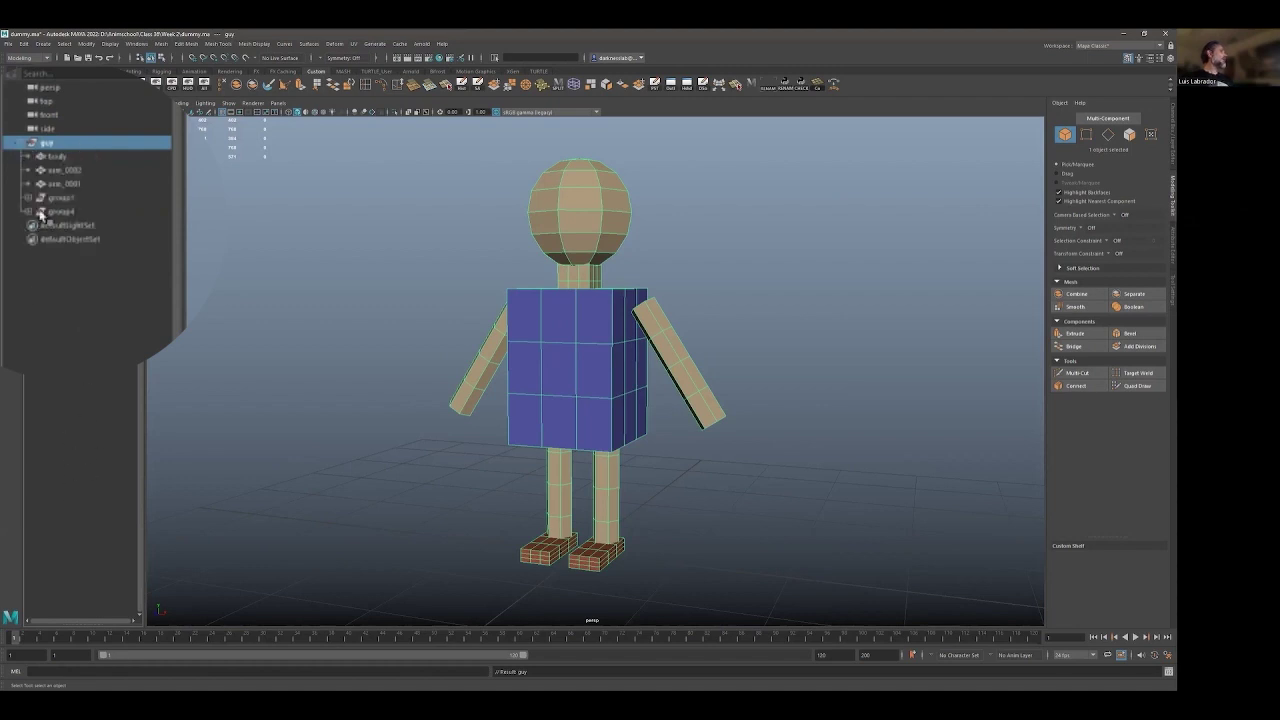
pyautogui.click(57, 157)
pyautogui.click(65, 171)
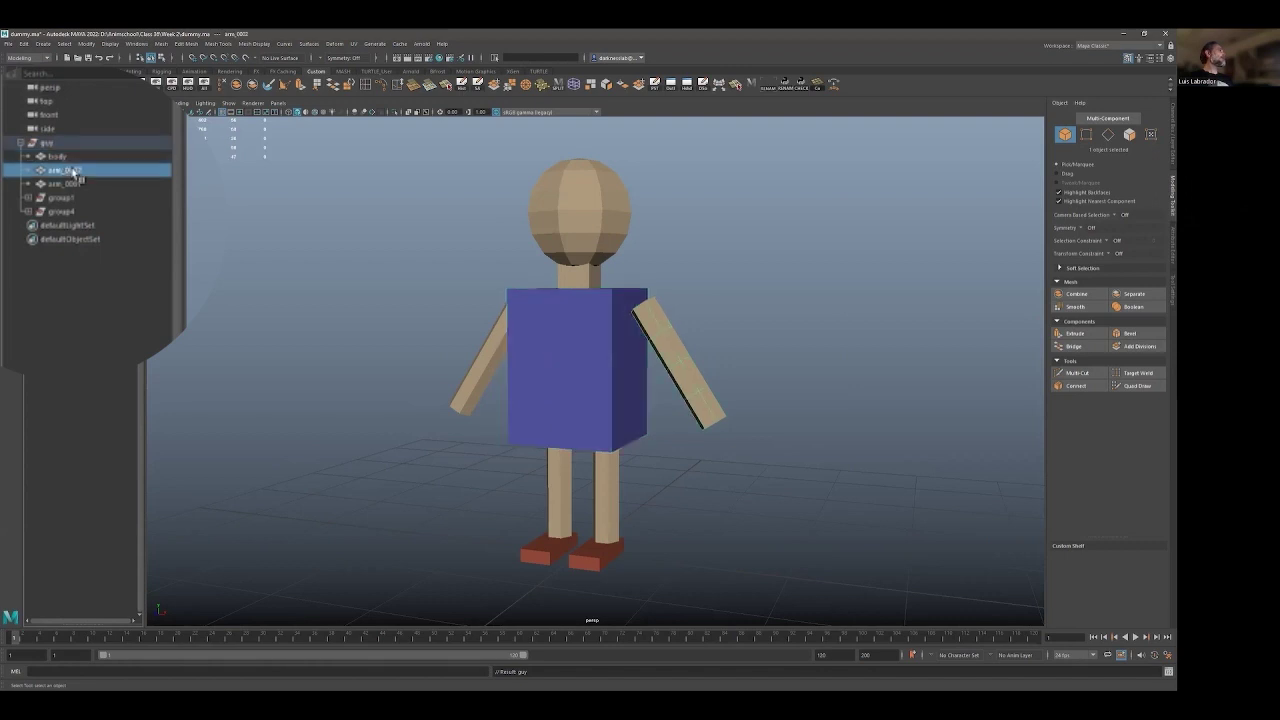
pyautogui.click(66, 184)
pyautogui.click(63, 198)
pyautogui.click(64, 212)
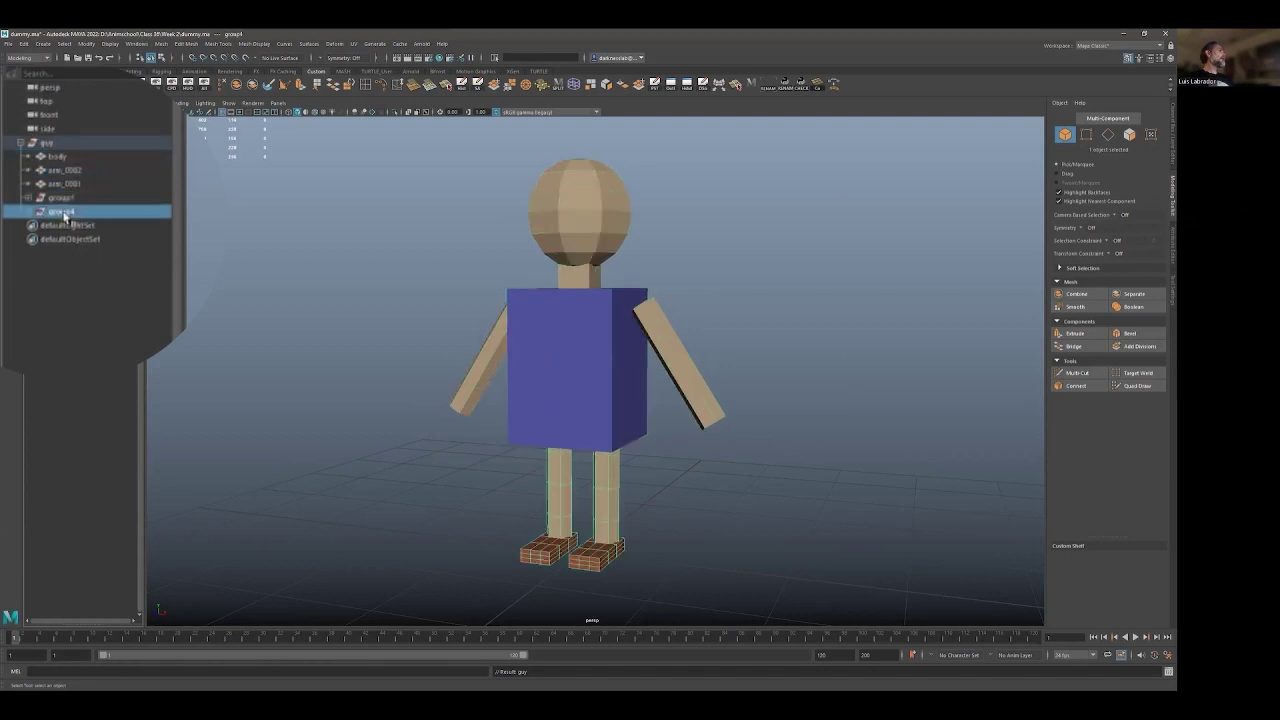
pyautogui.click(58, 199)
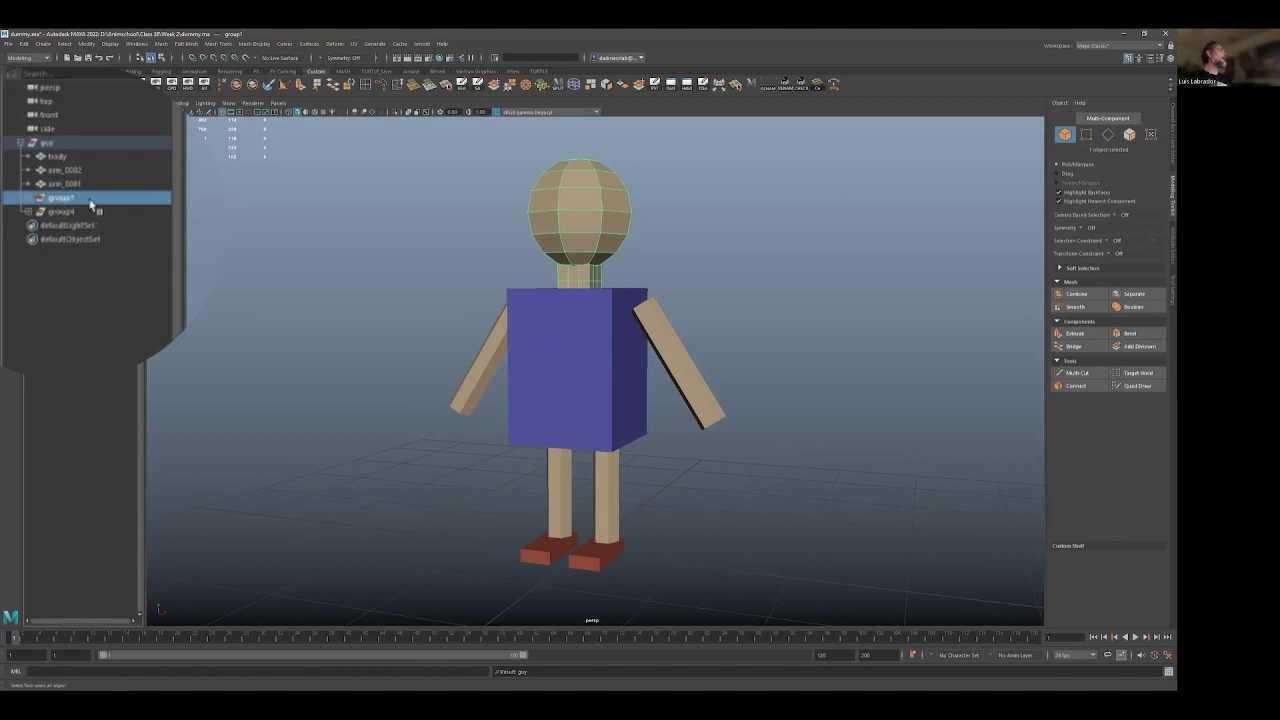
# Rename group1 to head, then to headMain
pyautogui.doubleClick(66, 198)
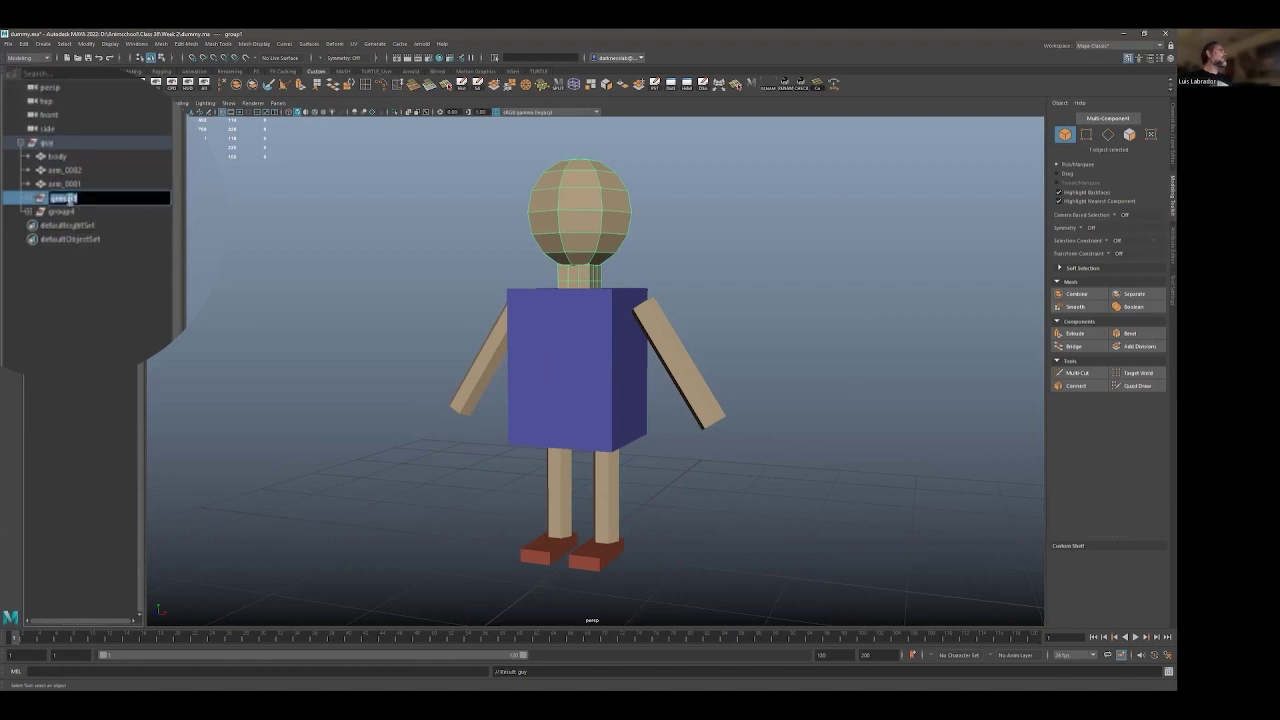
pyautogui.write('head')
pyautogui.press('Return')
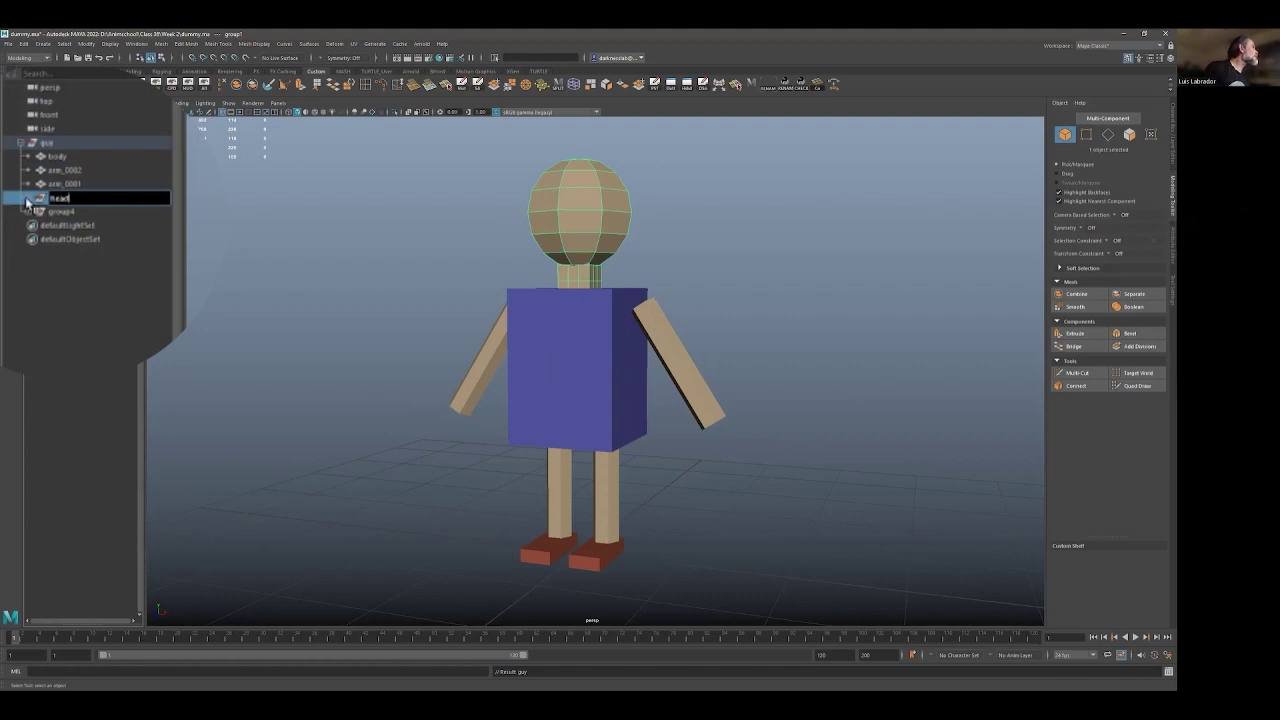
pyautogui.click(27, 198)
pyautogui.doubleClick(60, 199)
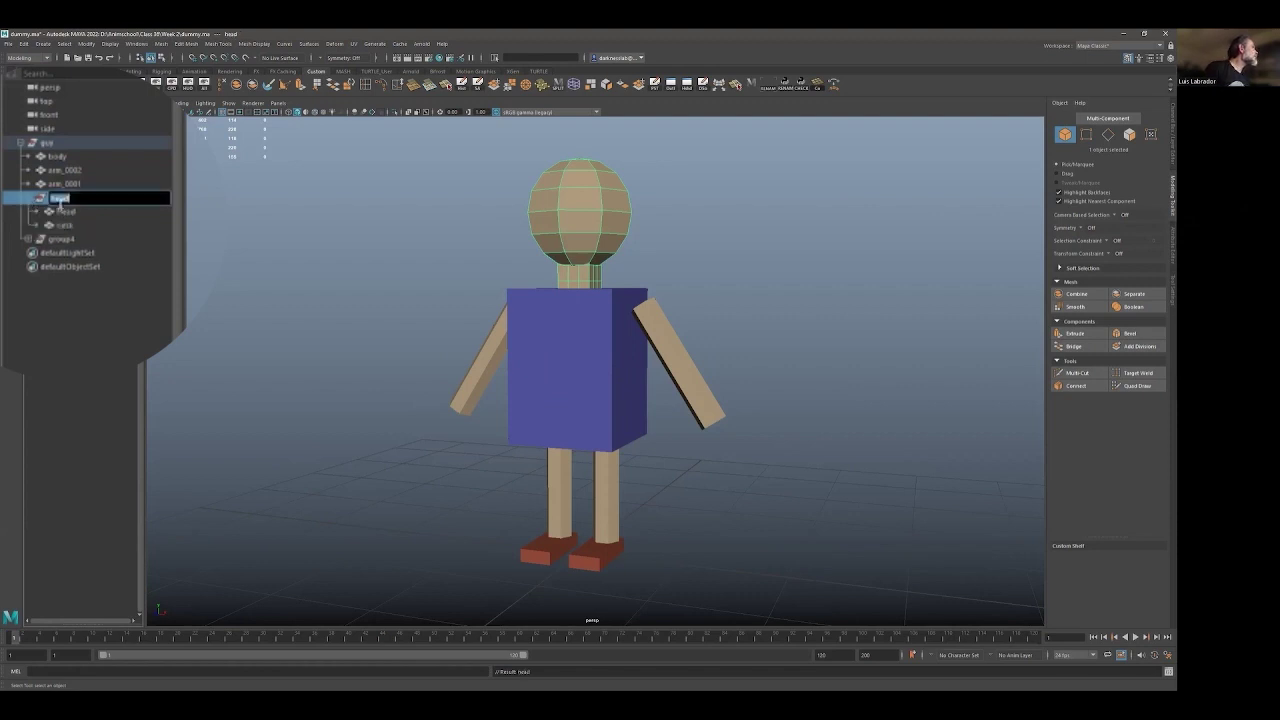
pyautogui.write('hea')
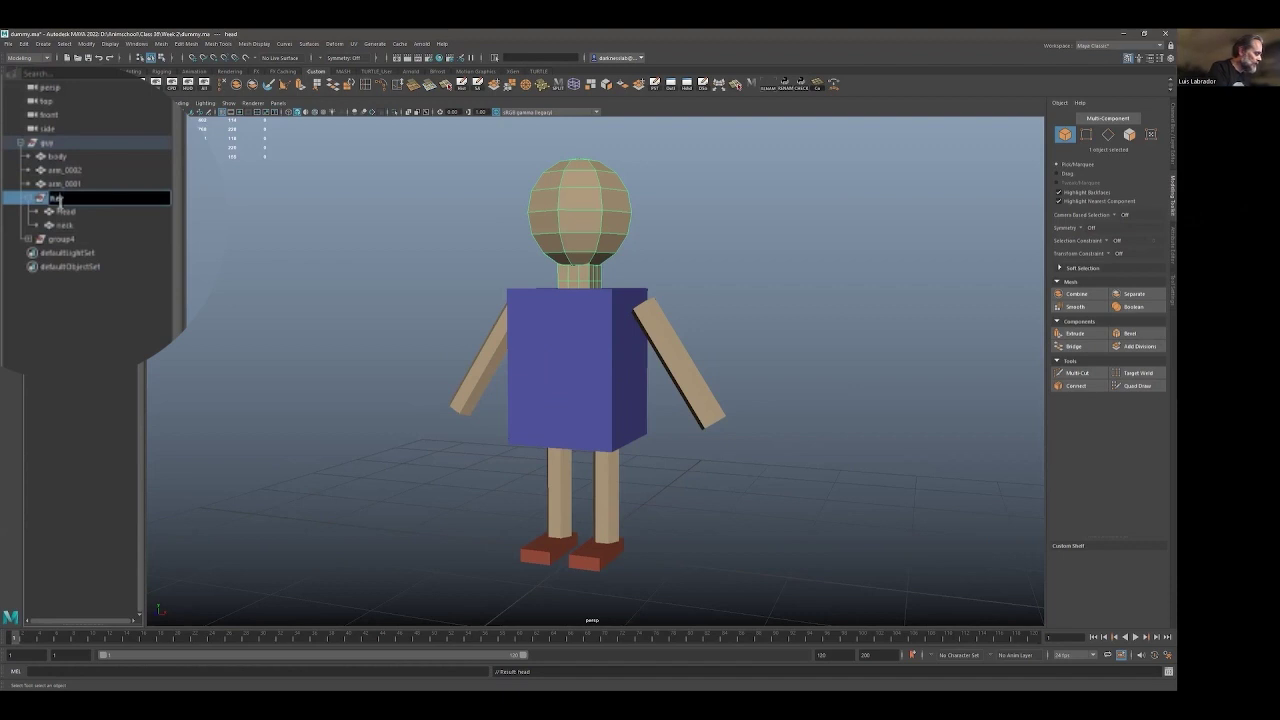
pyautogui.write('dMain')
pyautogui.press('Return')
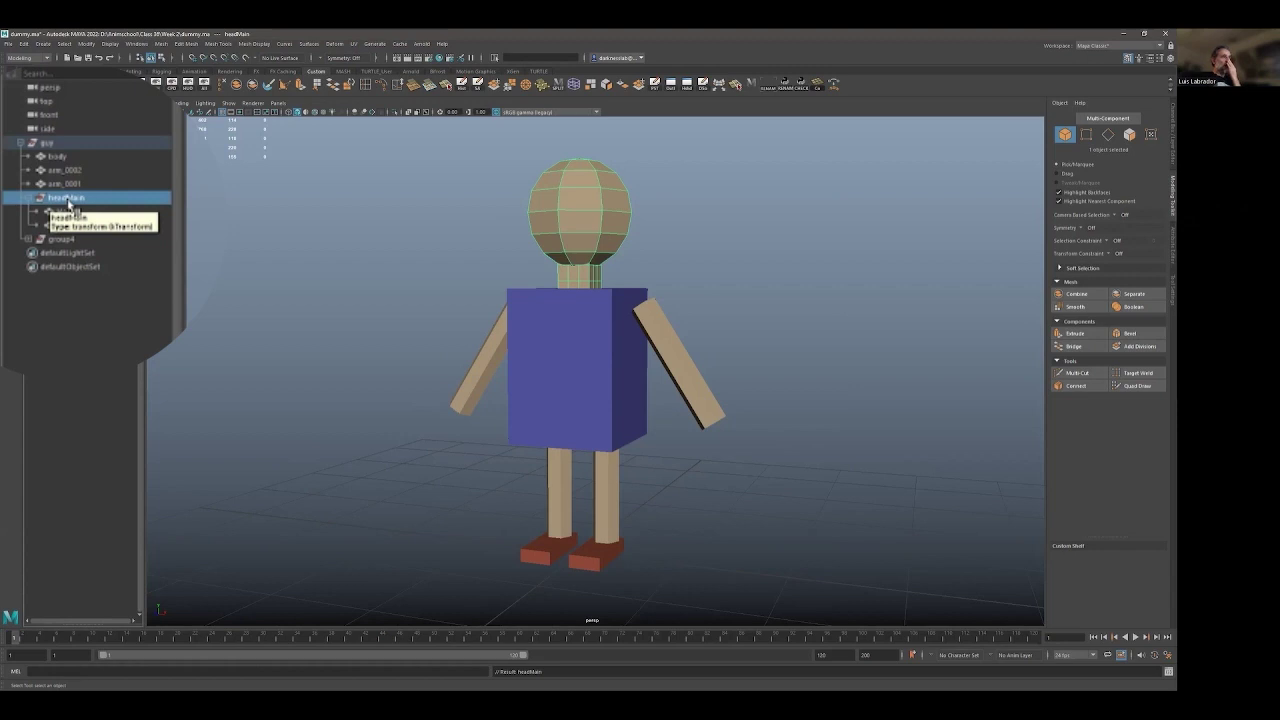
pyautogui.doubleClick(68, 201)
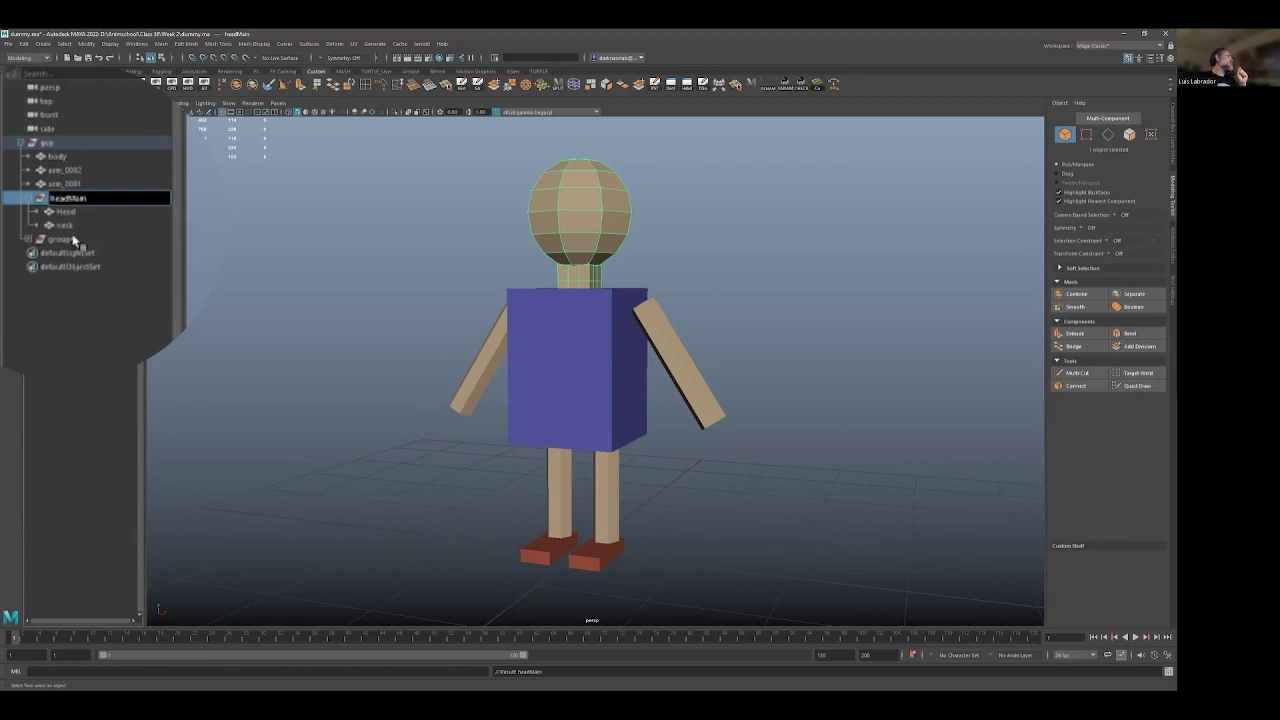
pyautogui.click(88, 308)
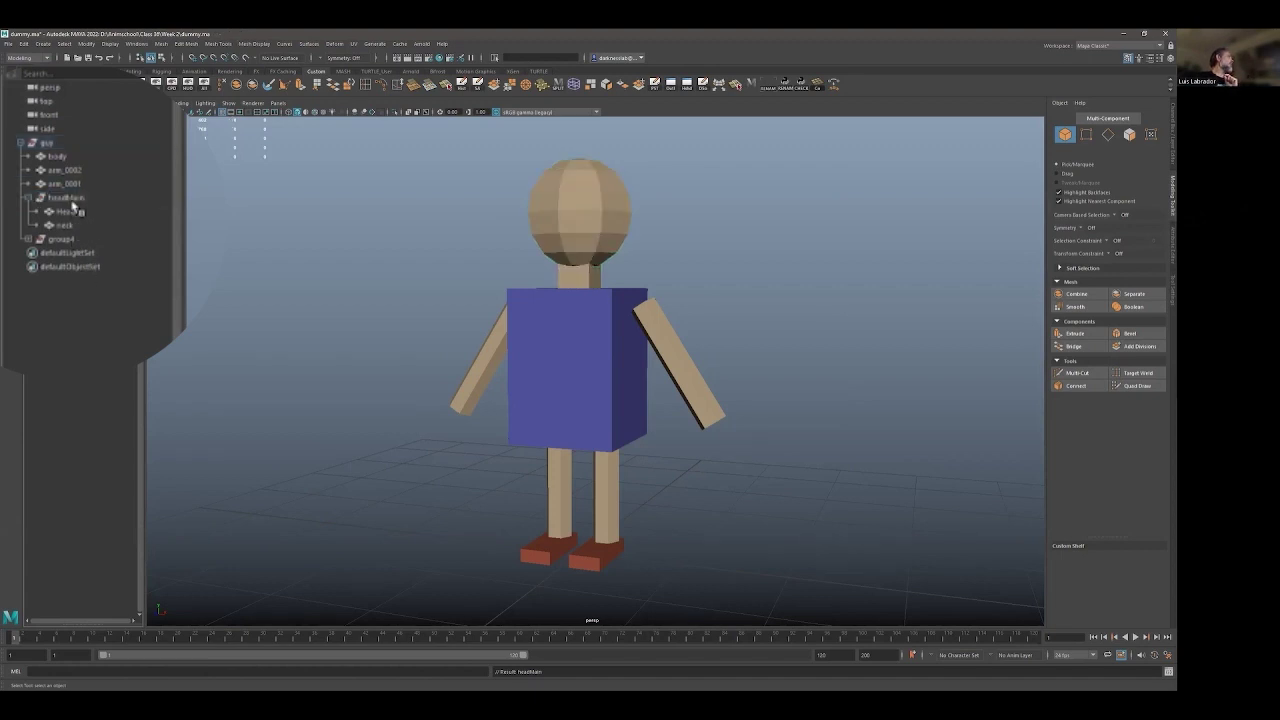
pyautogui.click(72, 201)
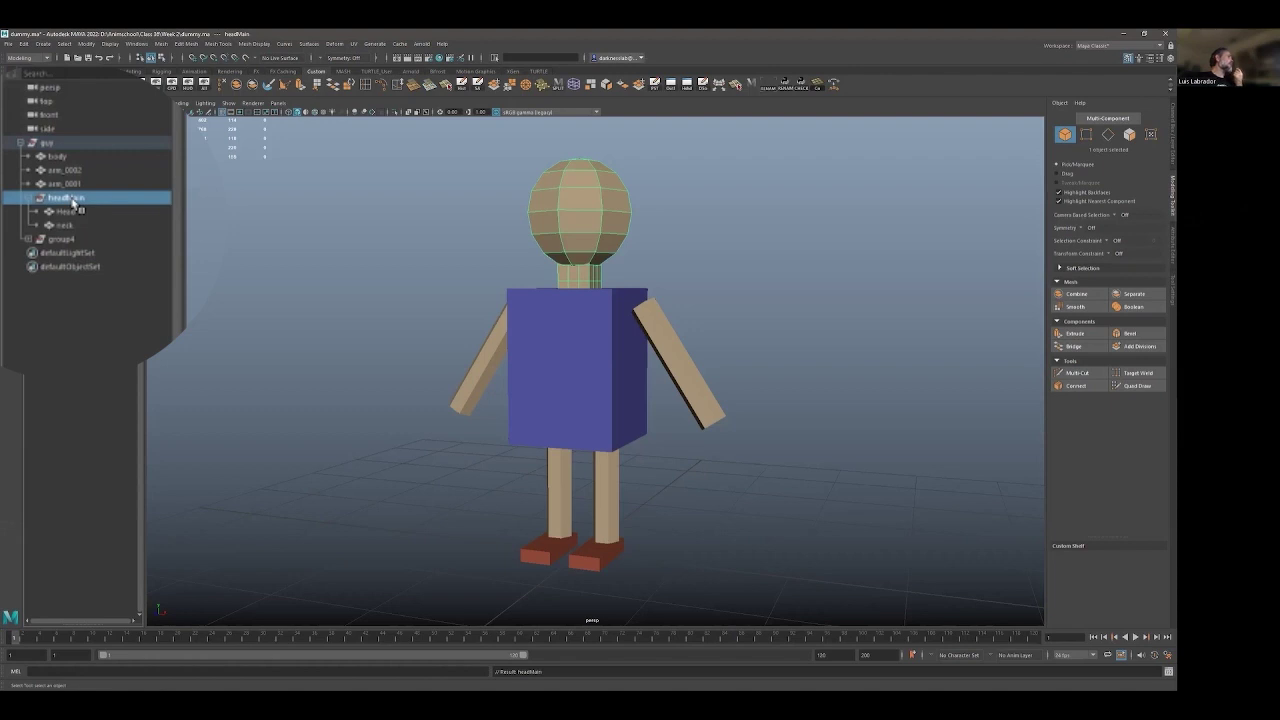
pyautogui.doubleClick(70, 199)
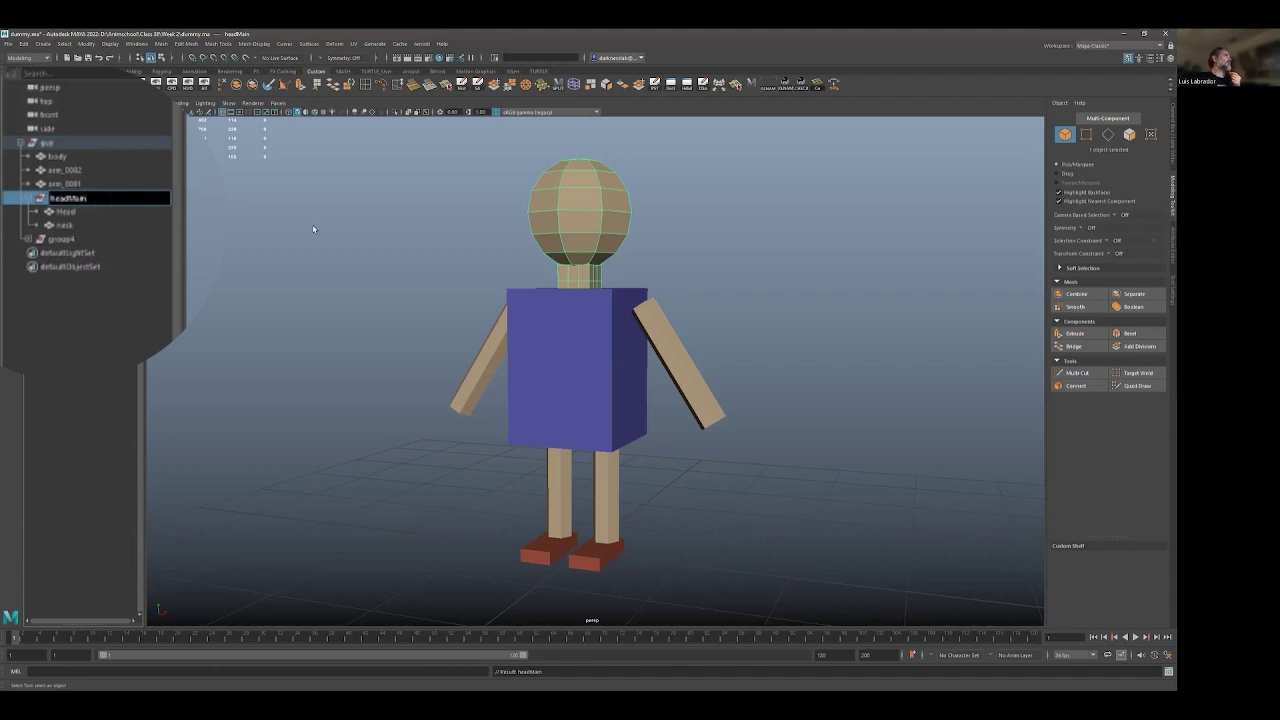
# Rename group4 to legsMain and expand it to show its leg groups
pyautogui.click(65, 240)
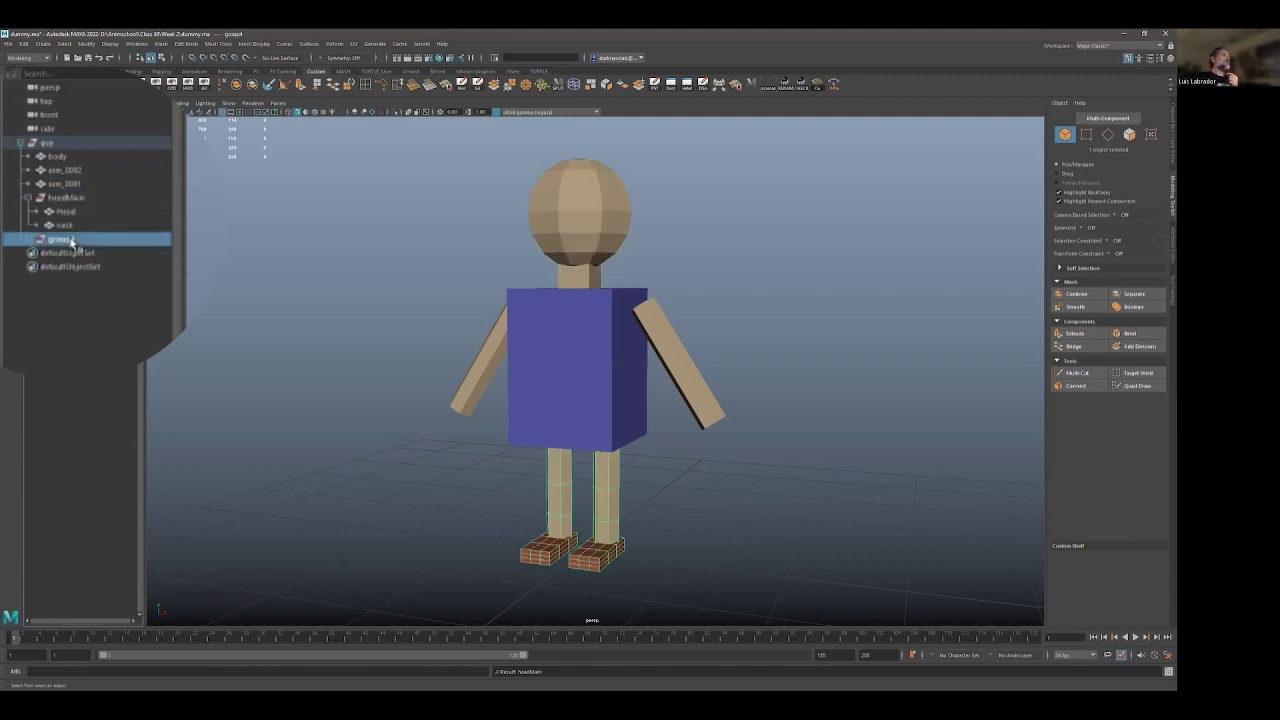
pyautogui.doubleClick(70, 239)
pyautogui.press('BackSpace')
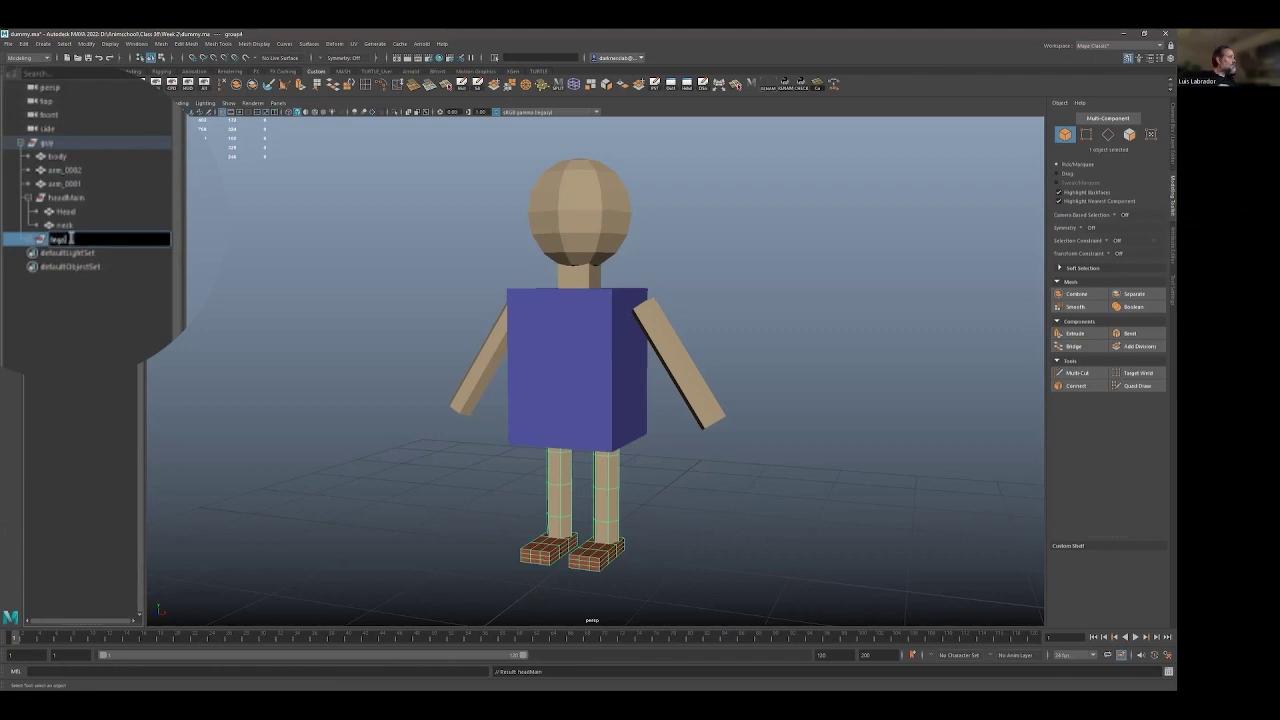
pyautogui.write('legs')
pyautogui.press('capslock')
pyautogui.write('Main')
pyautogui.press('Return')
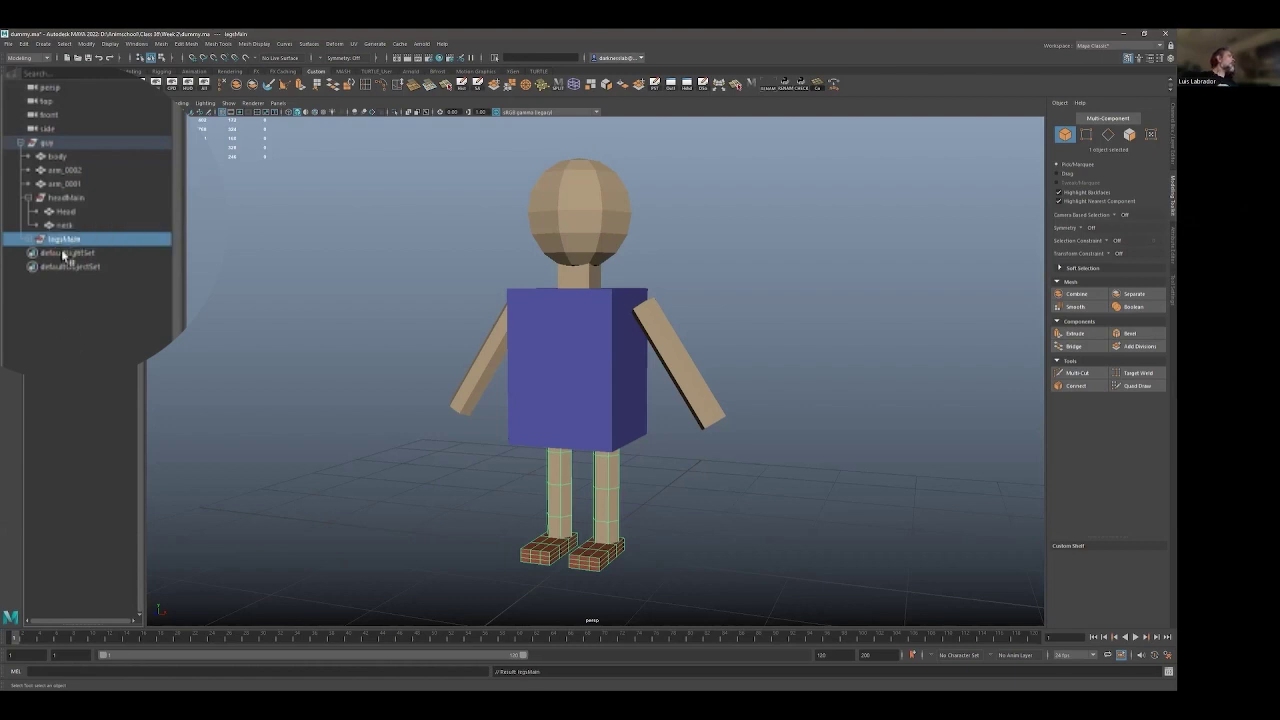
pyautogui.click(27, 241)
# Rename group2 to leftLeg and group3 to rightLeg
pyautogui.click(76, 254)
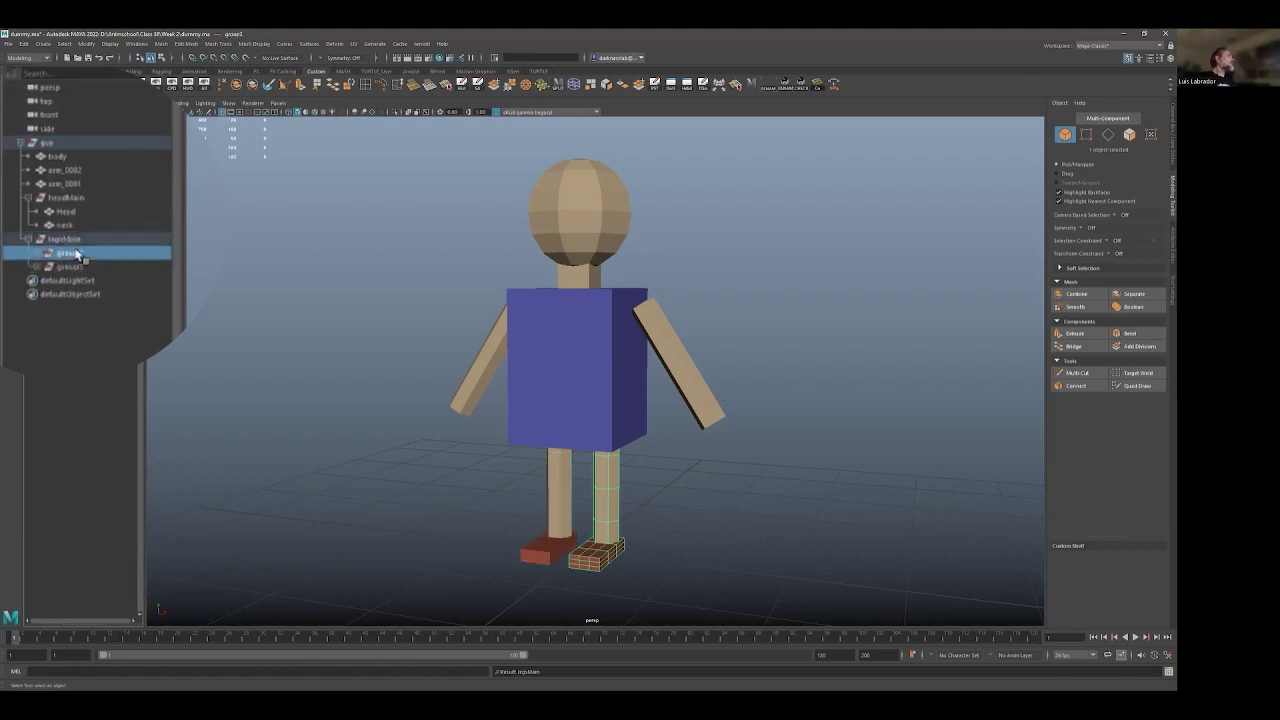
pyautogui.doubleClick(76, 254)
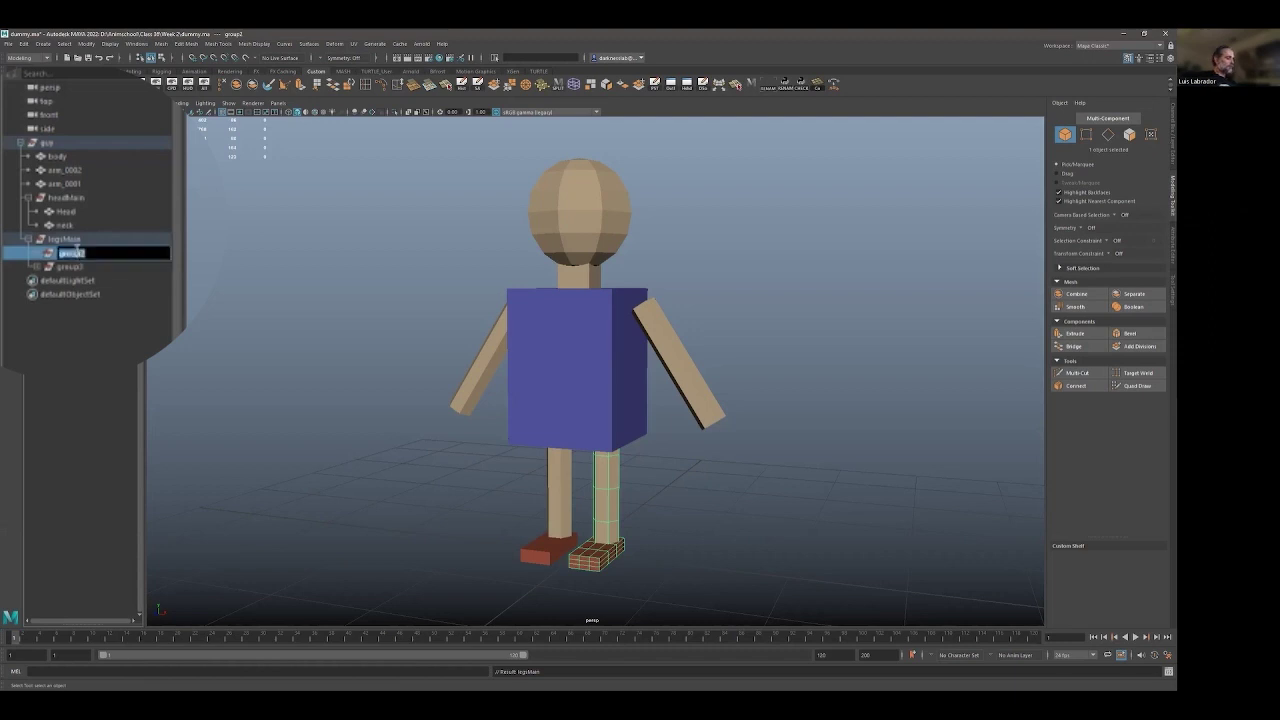
pyautogui.write('leftLeg')
pyautogui.press('Return')
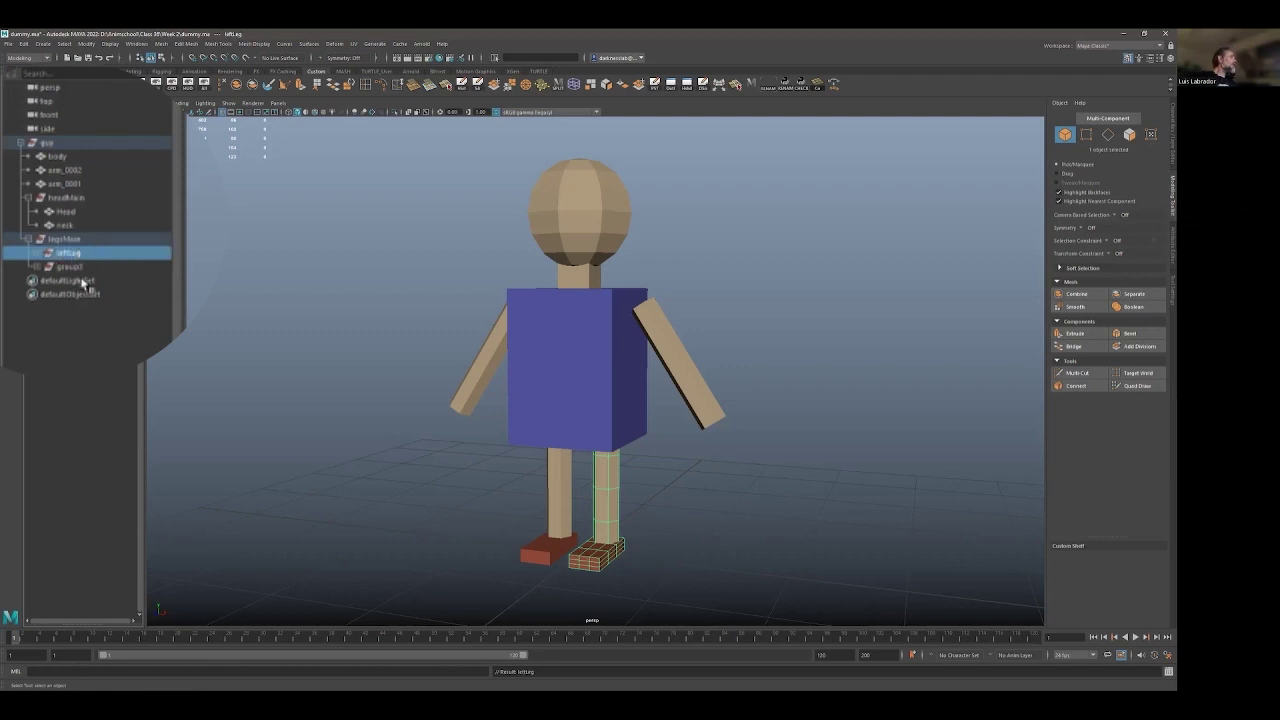
pyautogui.click(79, 267)
pyautogui.doubleClick(79, 267)
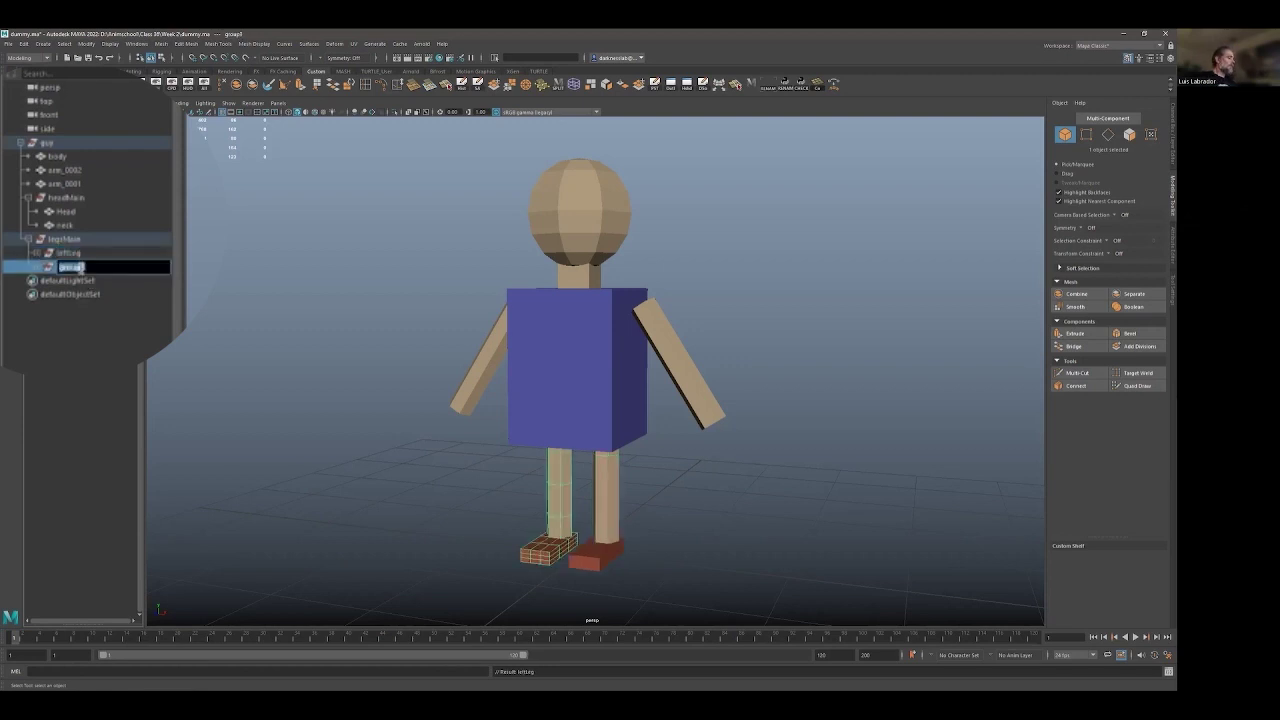
pyautogui.write('red')
pyautogui.write('htLeg')
pyautogui.press('Return')
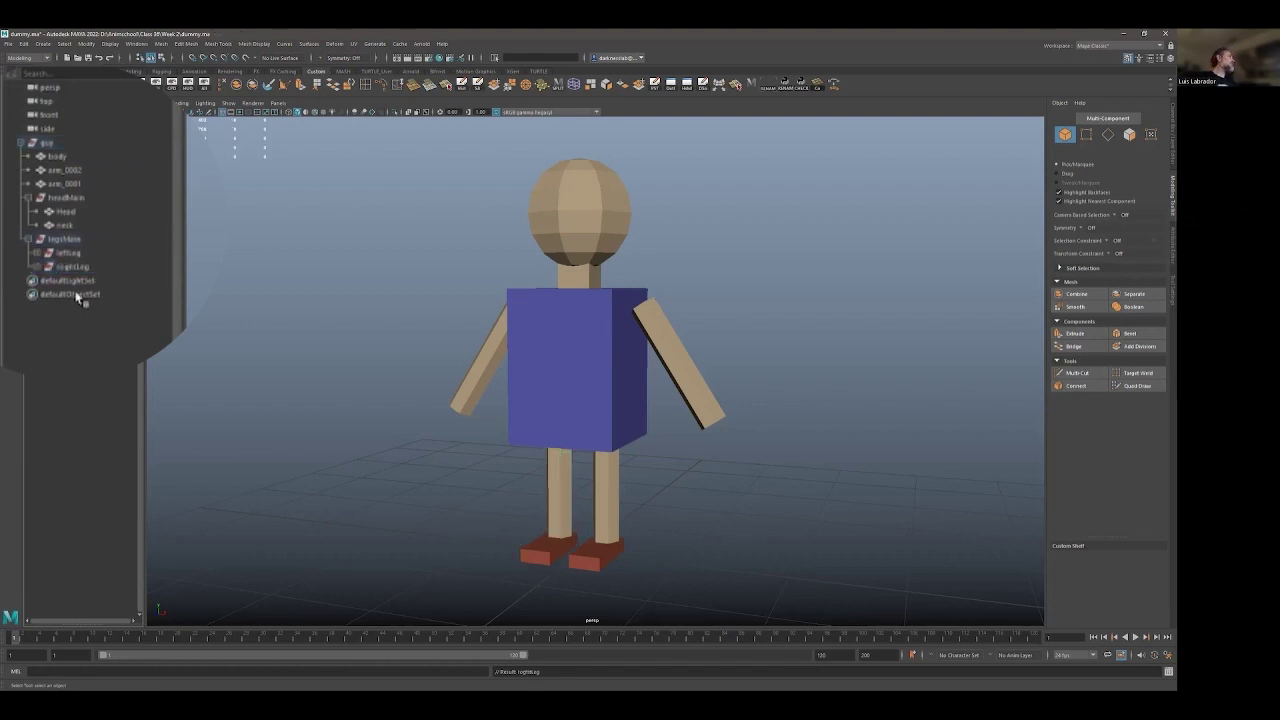
# Check which leg each group holds and expand leftLeg and rightLeg to show their contents
pyautogui.doubleClick(74, 268)
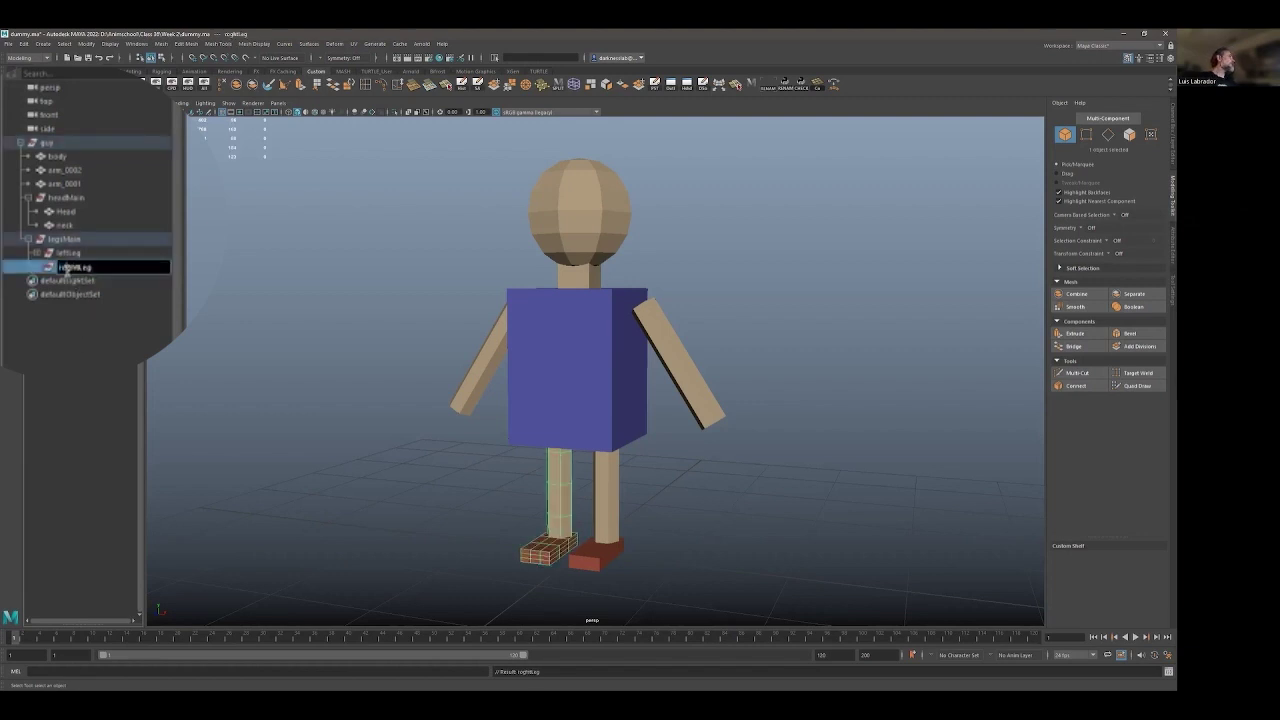
pyautogui.click(64, 254)
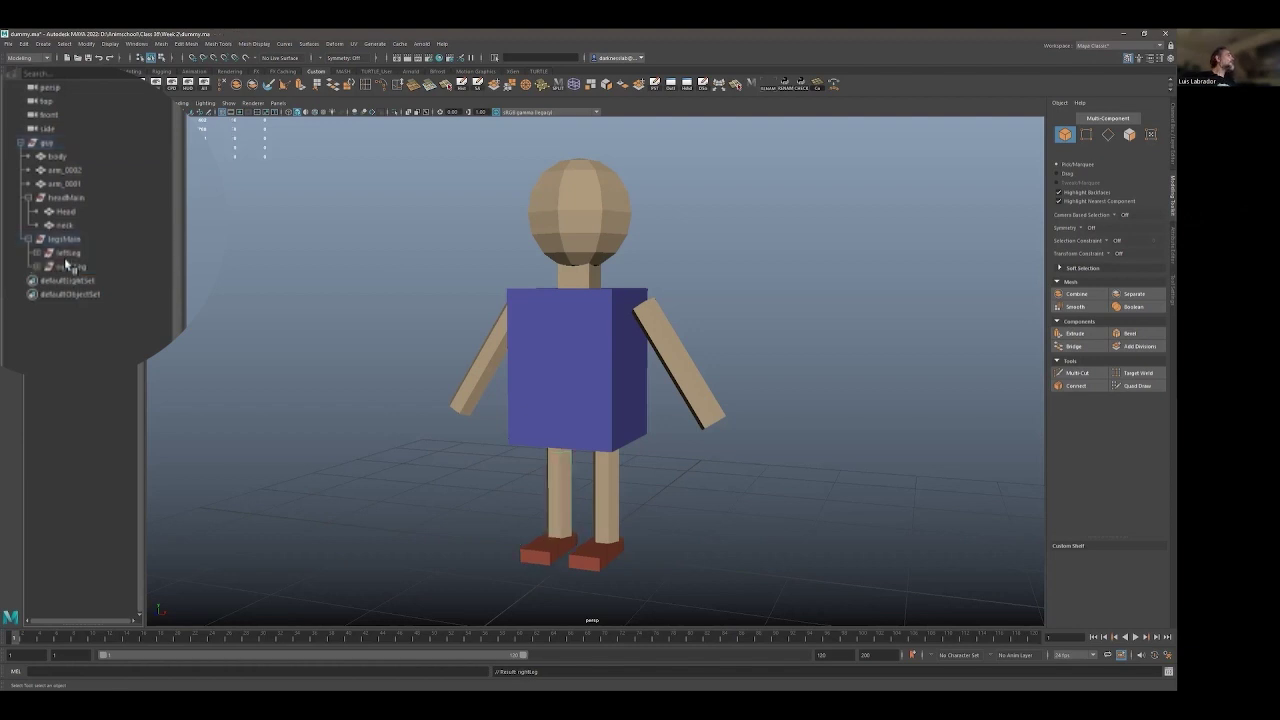
pyautogui.click(90, 330)
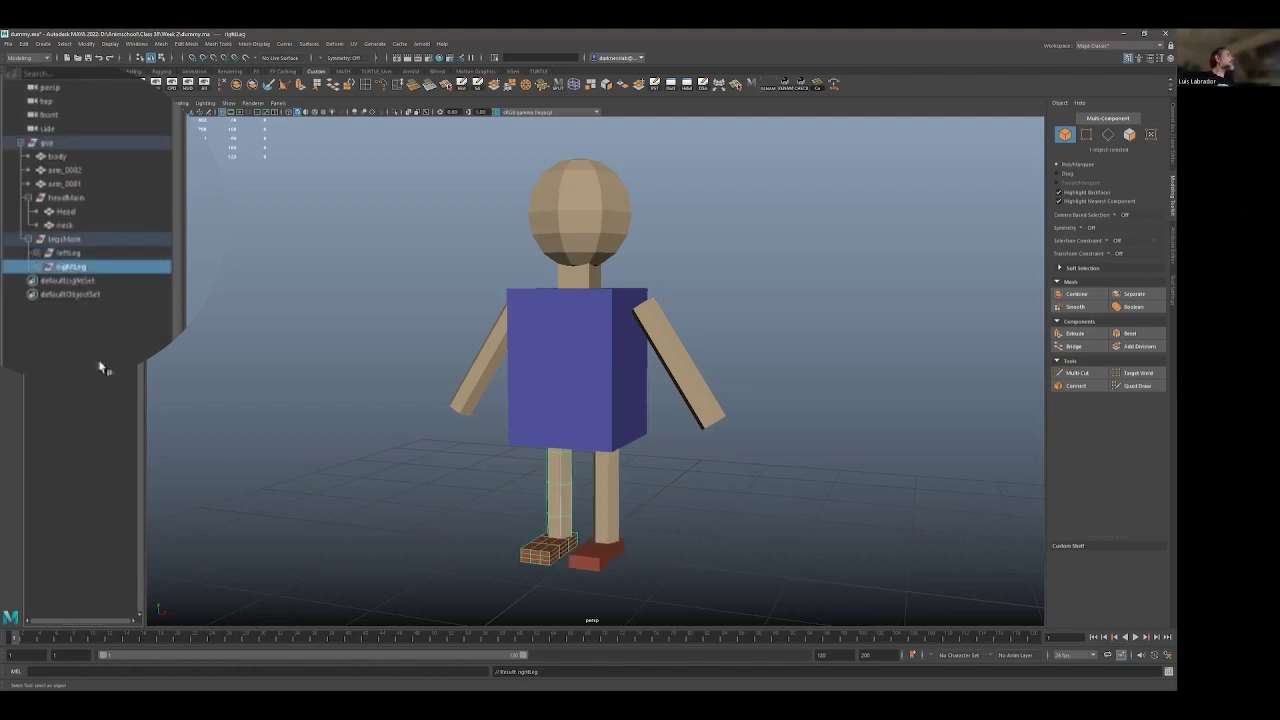
pyautogui.click(56, 254)
pyautogui.click(68, 267)
pyautogui.click(68, 254)
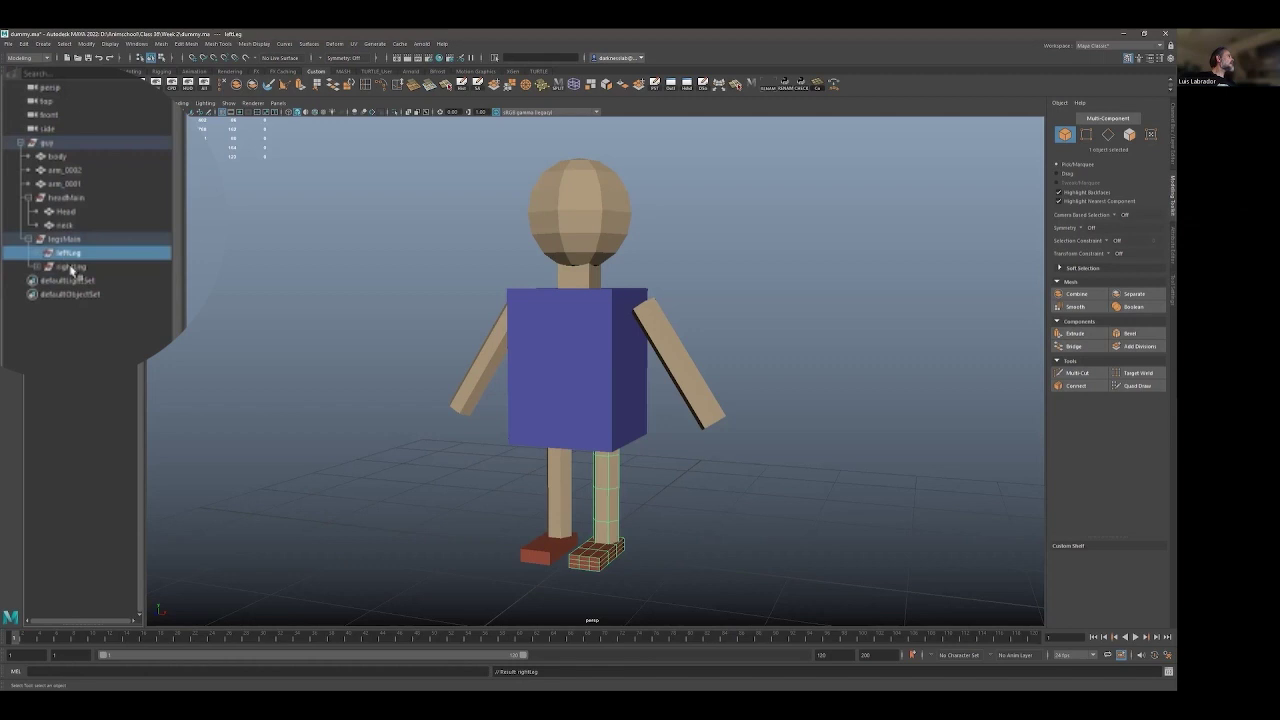
pyautogui.click(68, 267)
pyautogui.click(62, 240)
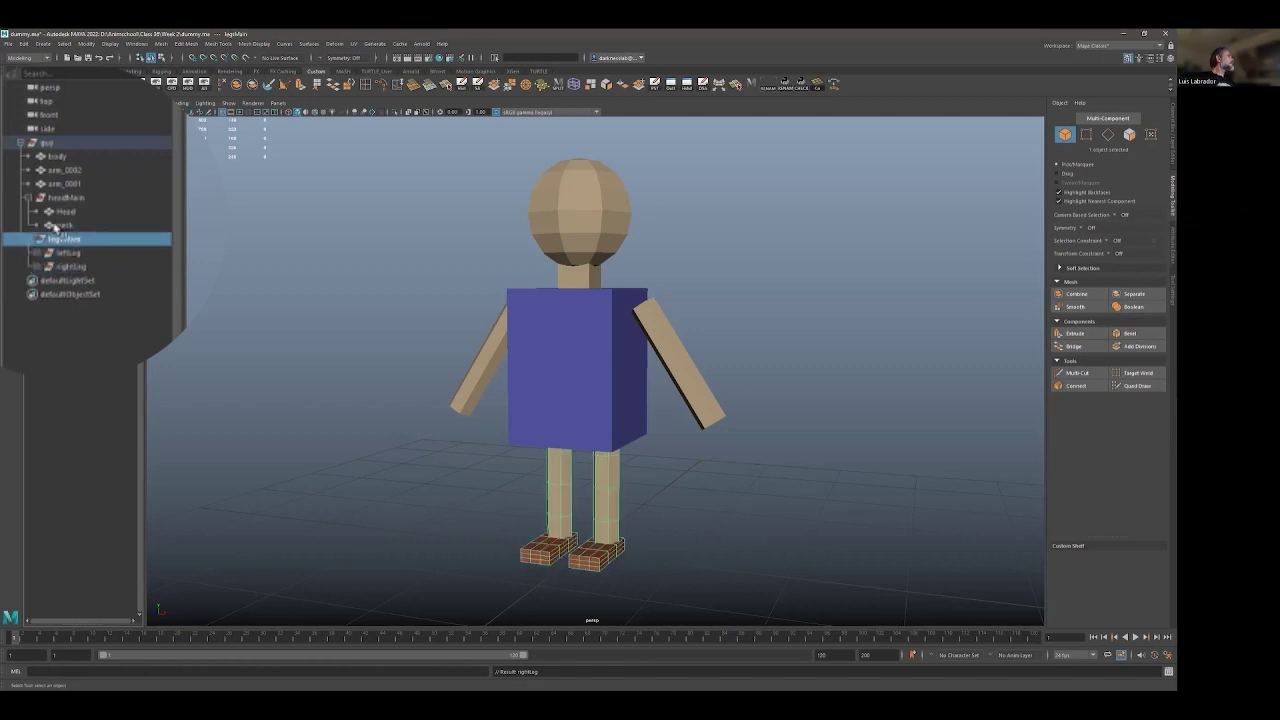
pyautogui.click(35, 267)
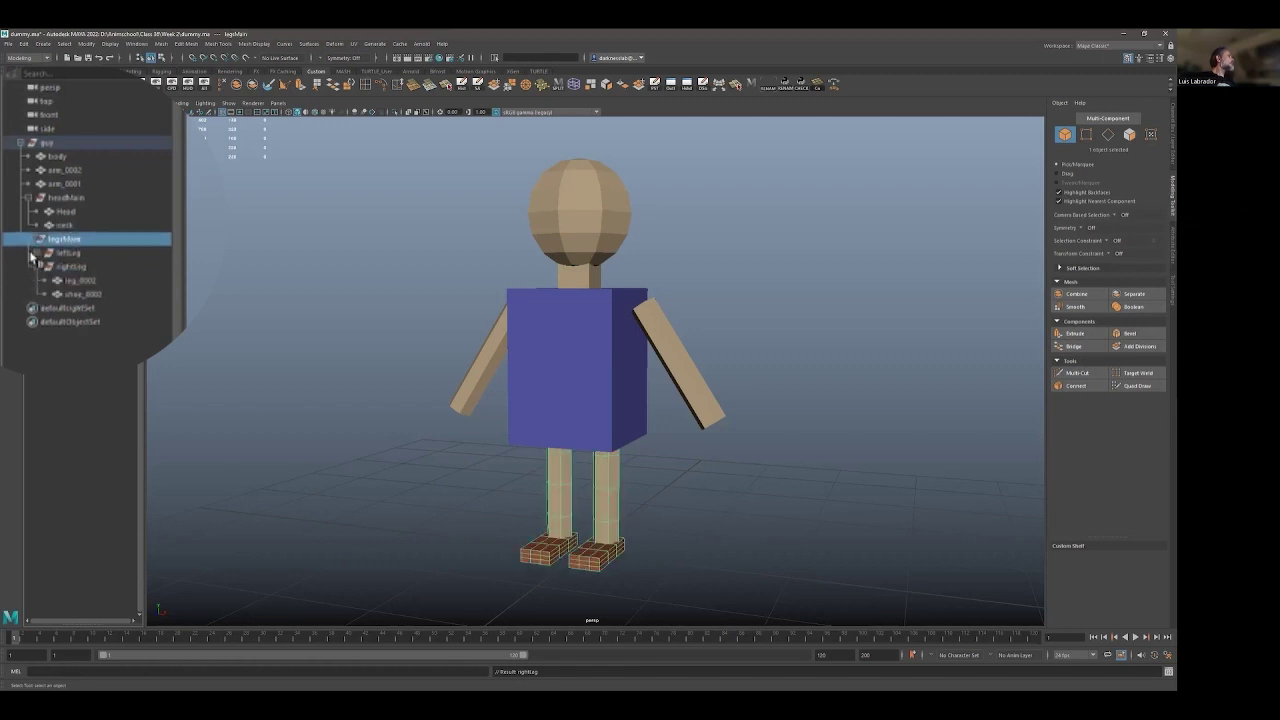
pyautogui.click(34, 254)
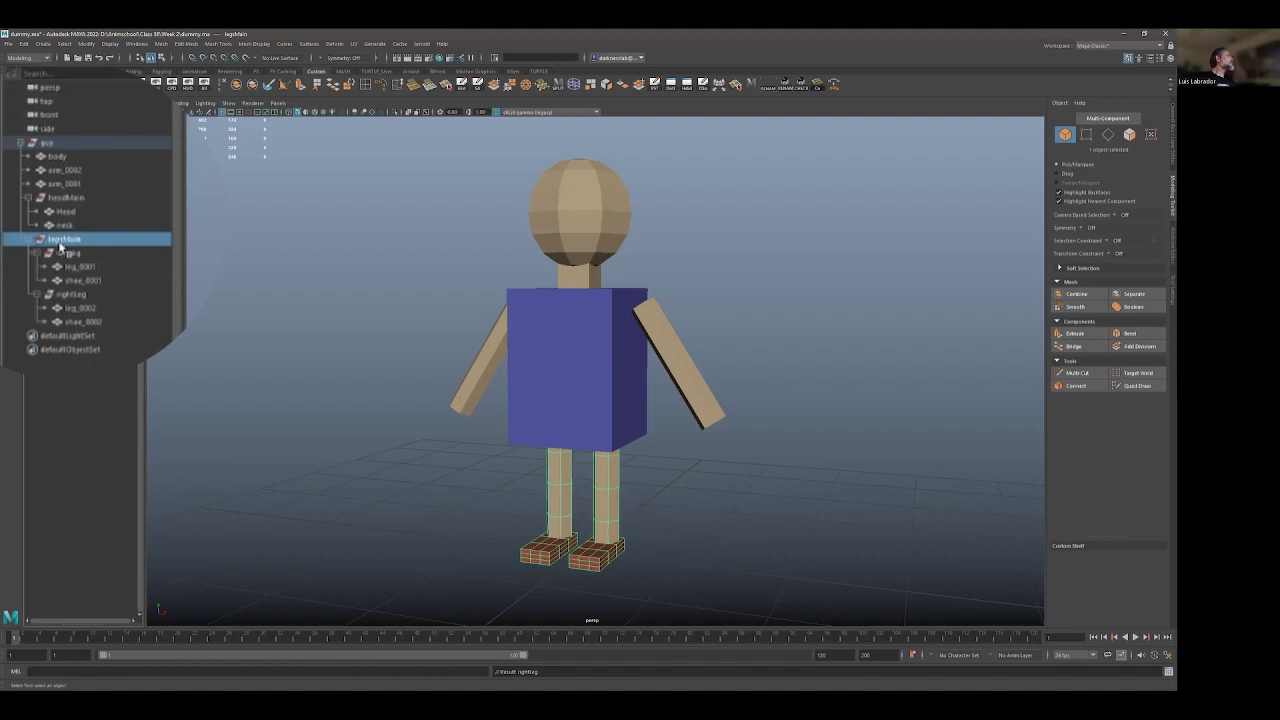
pyautogui.click(19, 144)
pyautogui.click(46, 144)
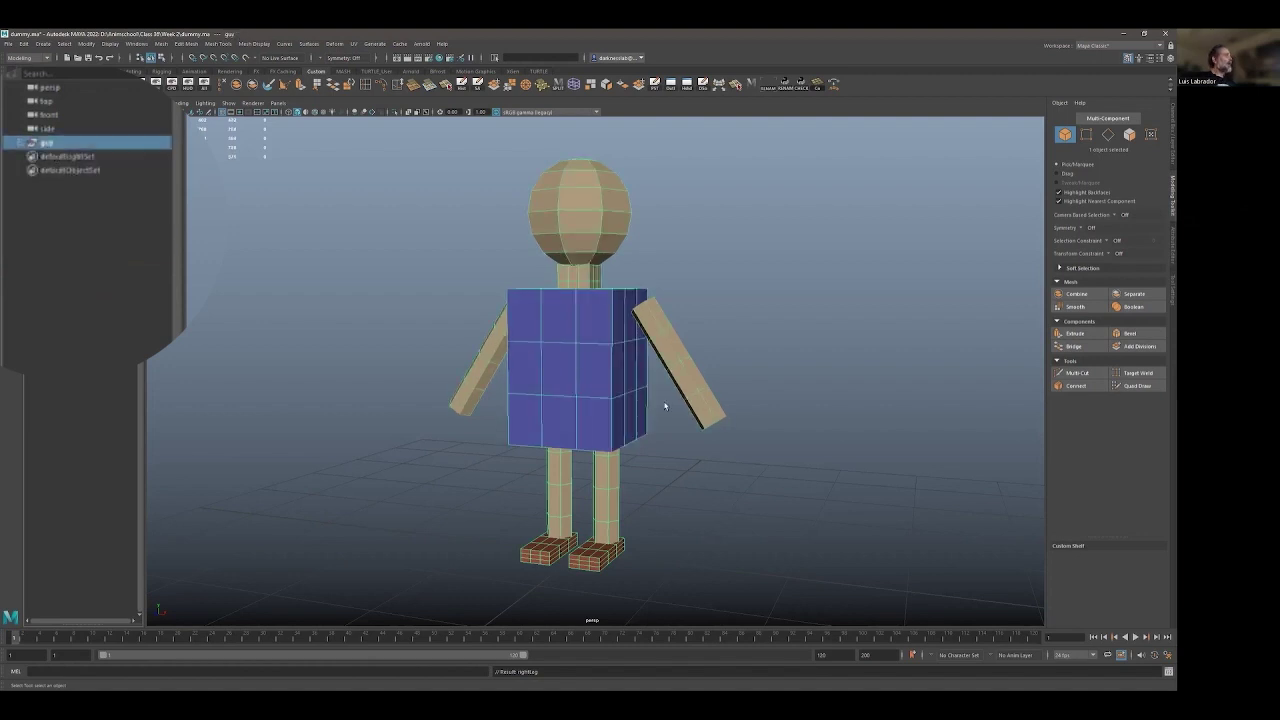
pyautogui.keyDown('alt'); pyautogui.moveTo(664, 406); pyautogui.dragTo(654, 480); pyautogui.keyUp('alt')
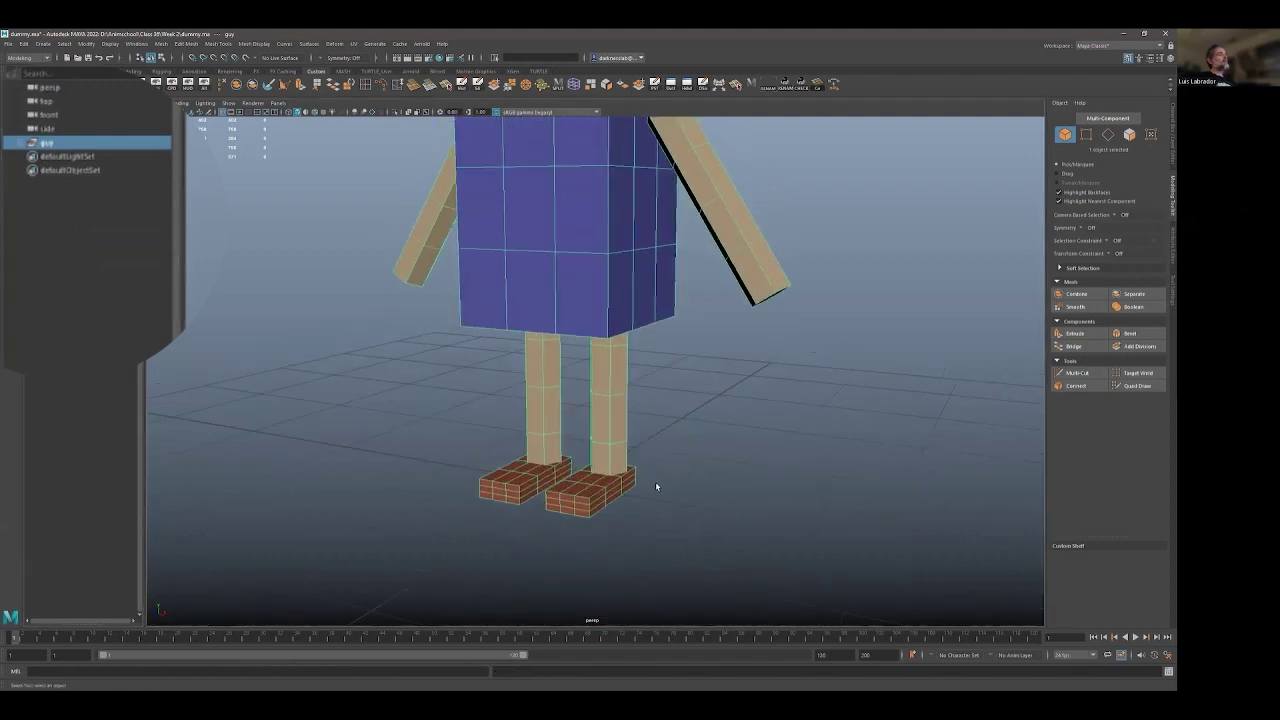
pyautogui.press('f')
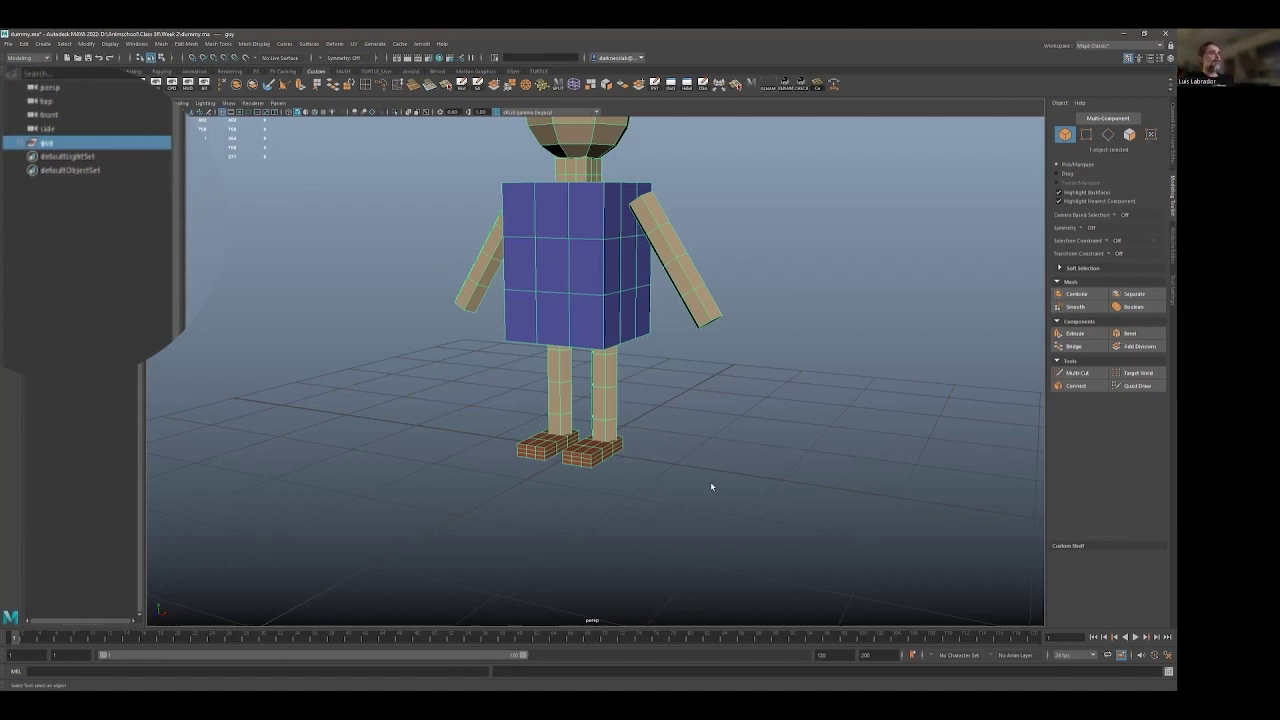
pyautogui.press('f')
pyautogui.click(603, 537)
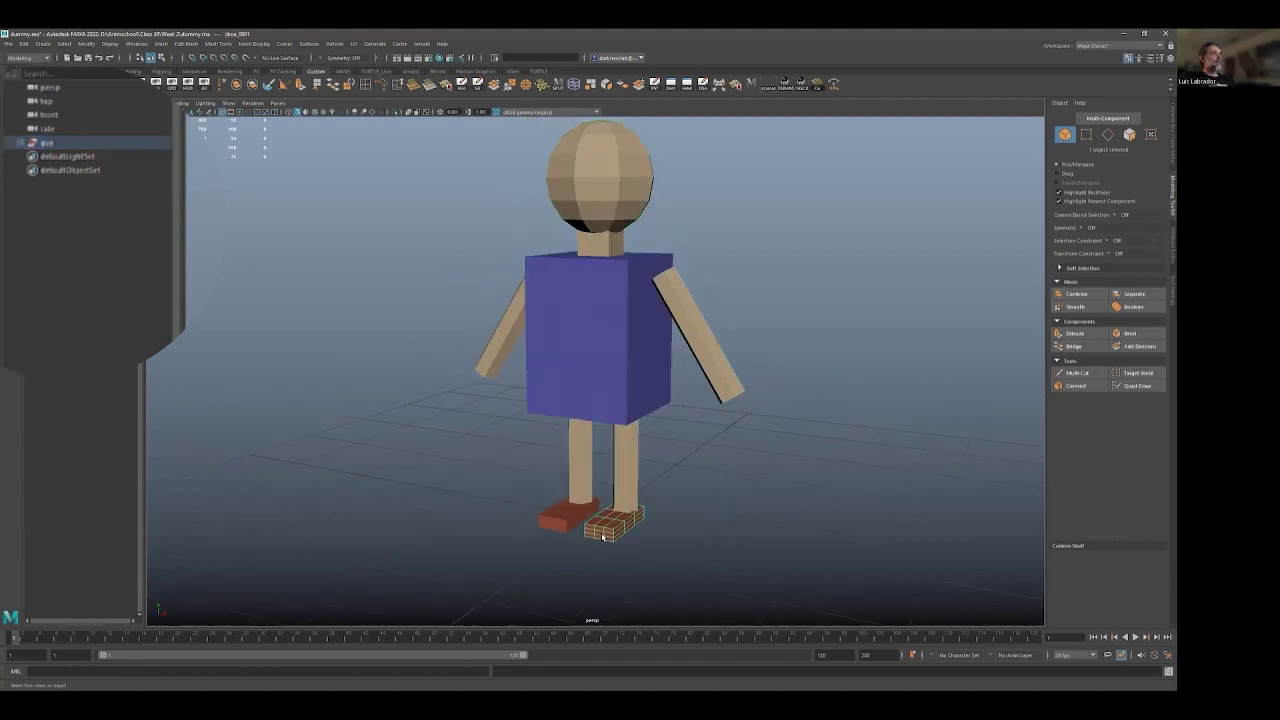
pyautogui.keyDown('alt'); pyautogui.moveTo(646, 543); pyautogui.dragTo(640, 517); pyautogui.keyUp('alt')
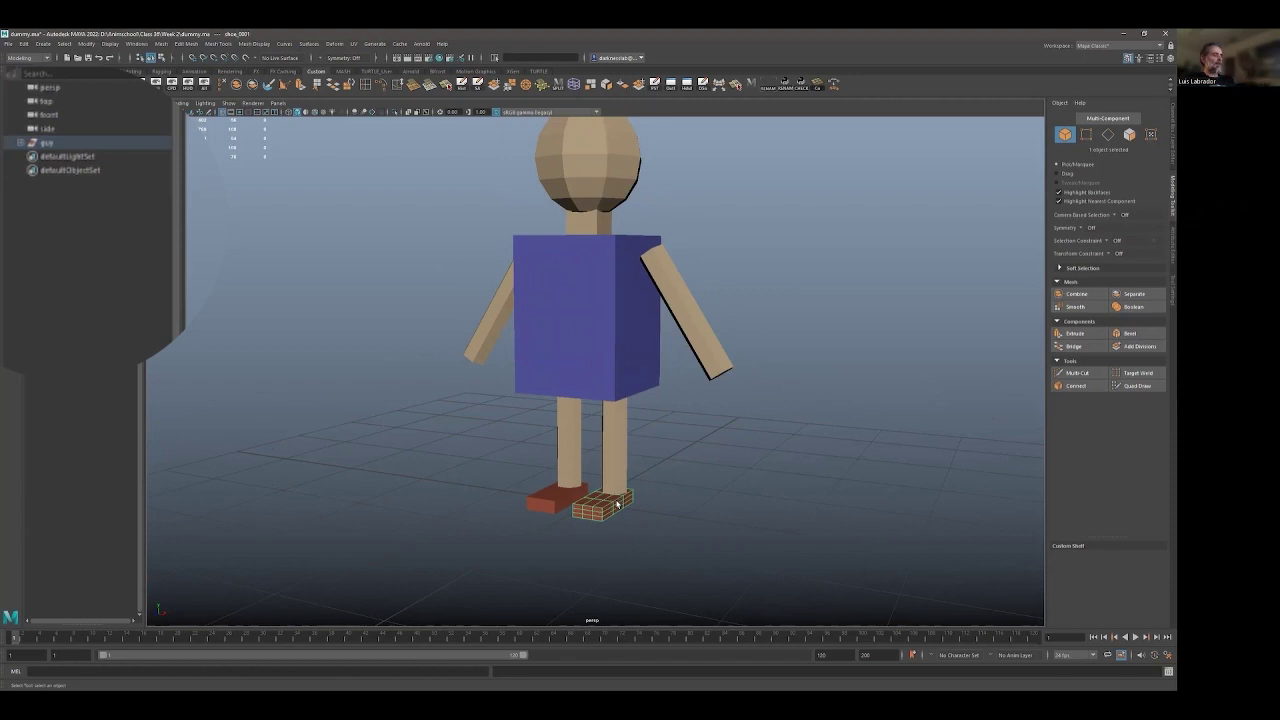
pyautogui.press('Up')
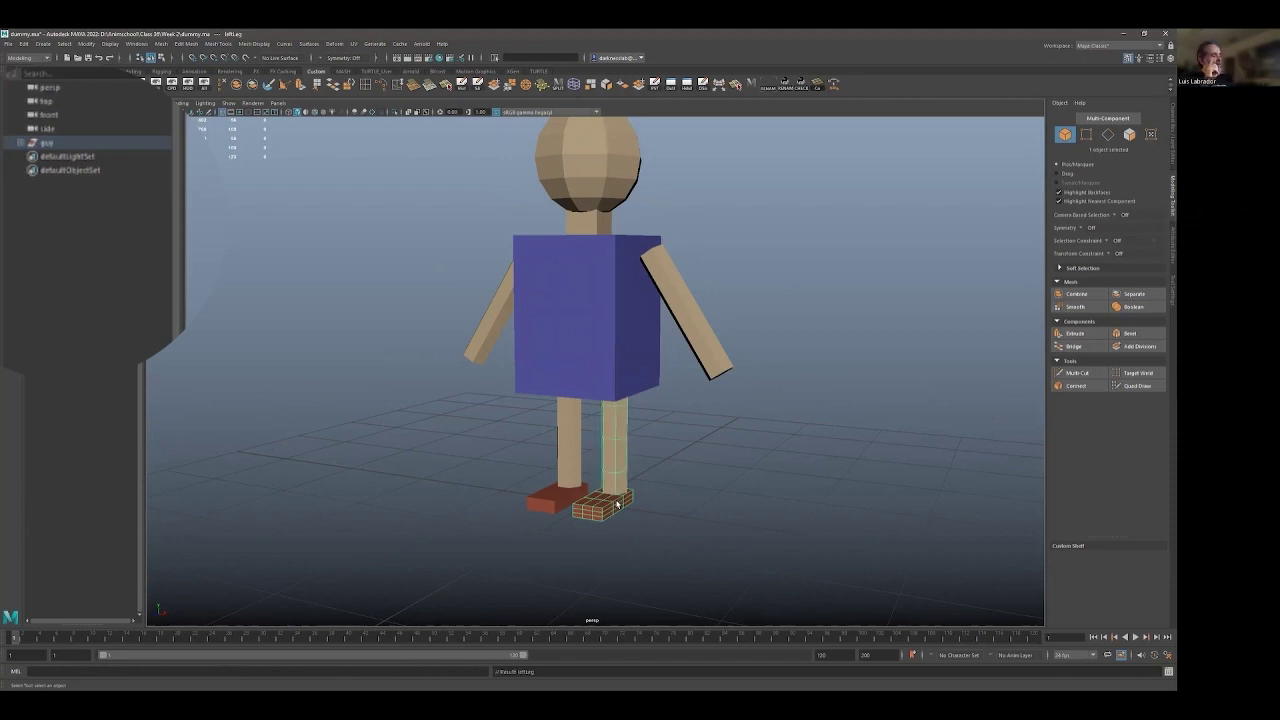
pyautogui.press('Up')
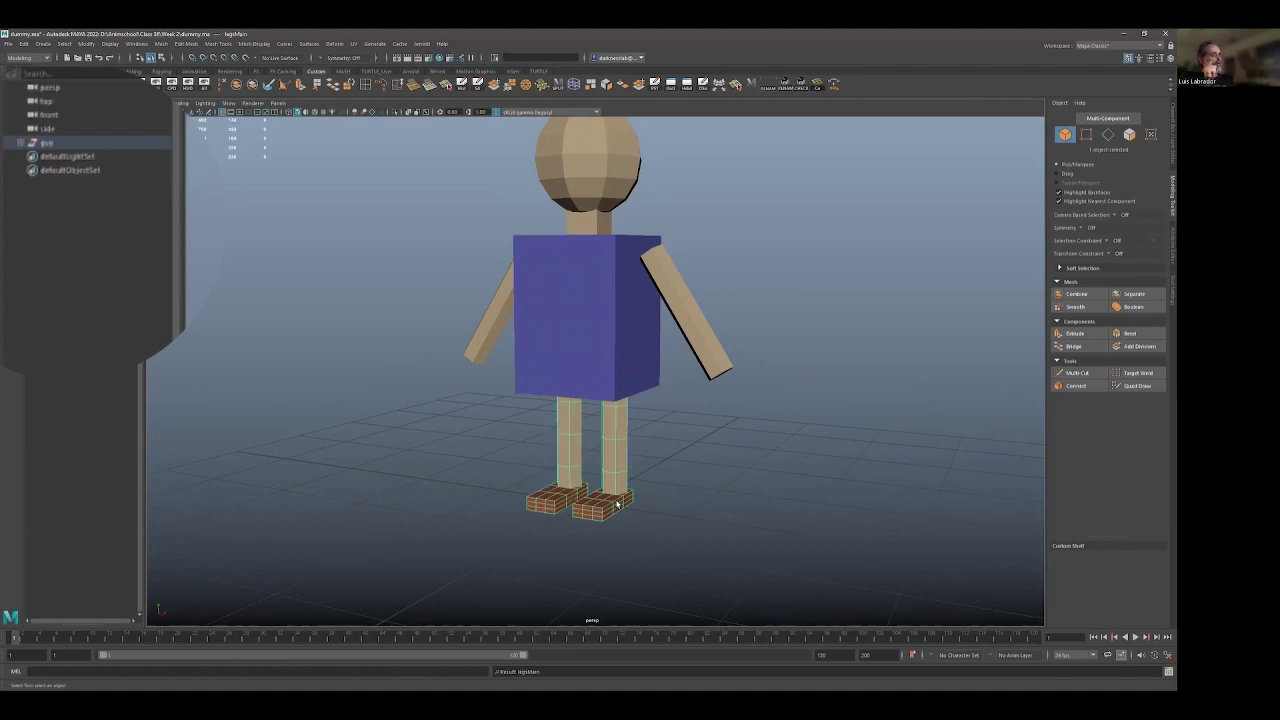
pyautogui.press('Up')
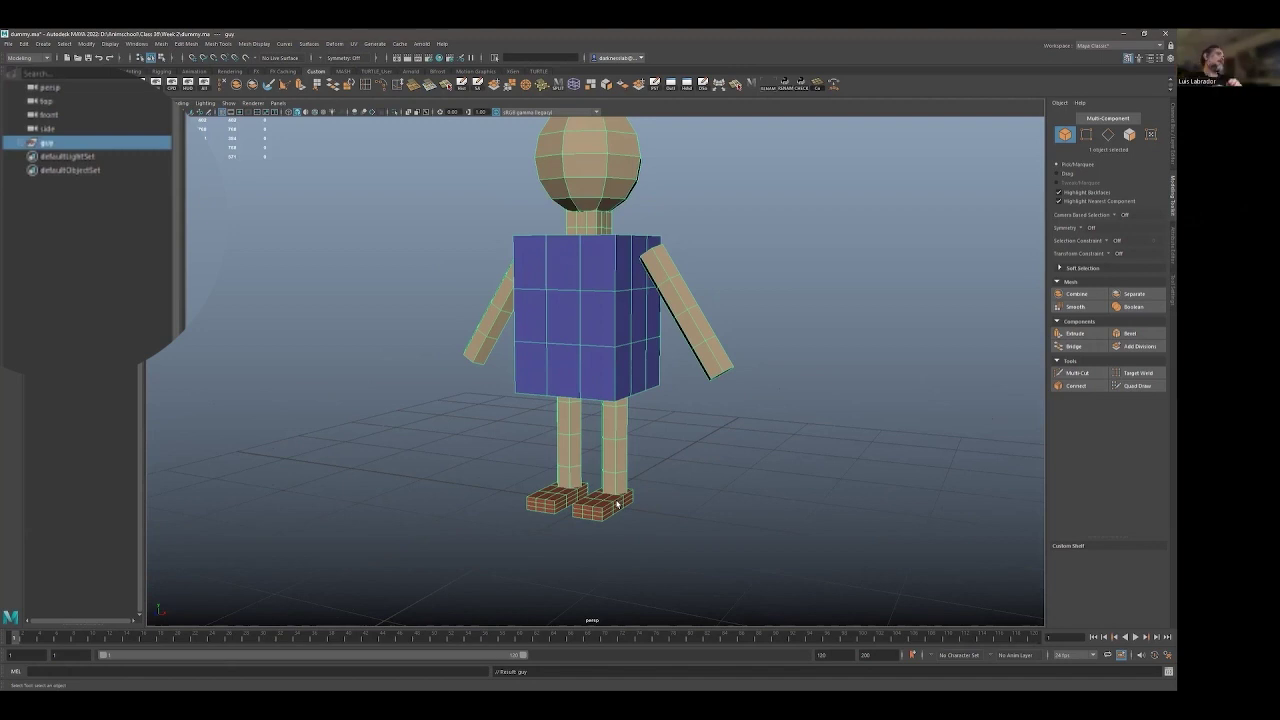
pyautogui.click(781, 509)
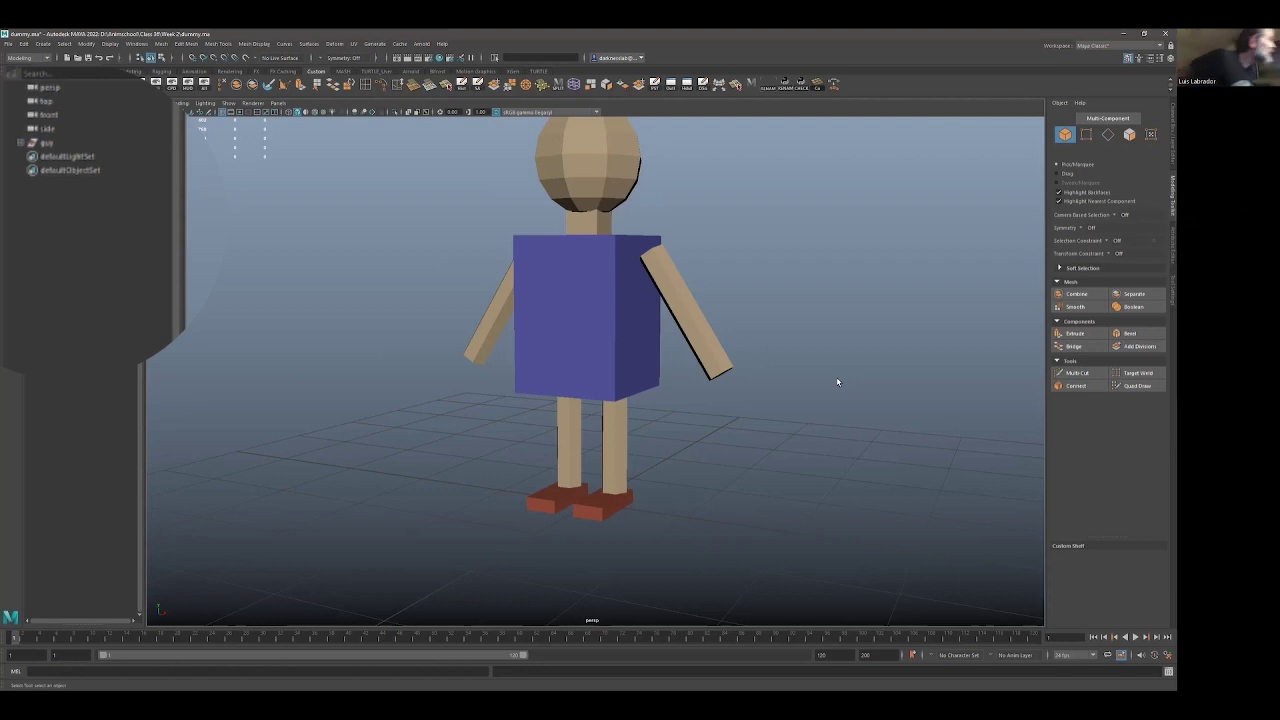
# Expand guy, select the rightLeg group and switch to the Move tool
pyautogui.keyDown('shift'); pyautogui.click(21, 143); pyautogui.keyUp('shift')
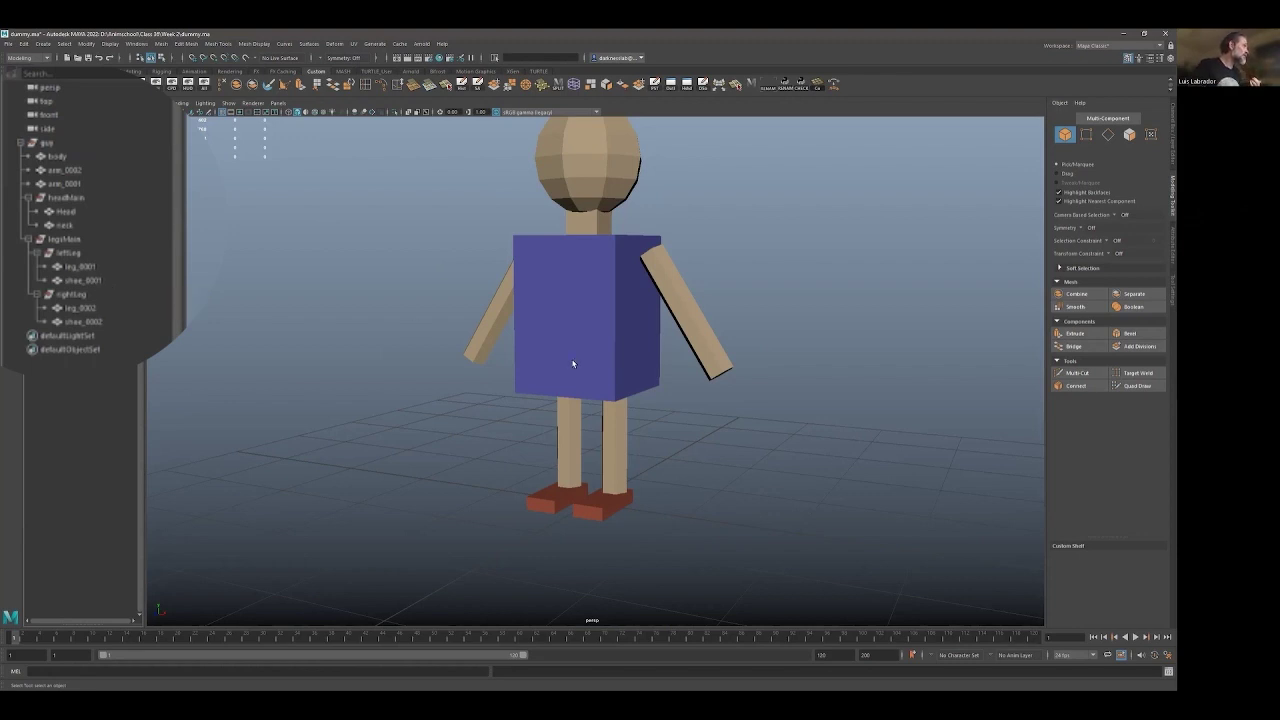
pyautogui.click(72, 294)
pyautogui.scroll(2, 594, 363)
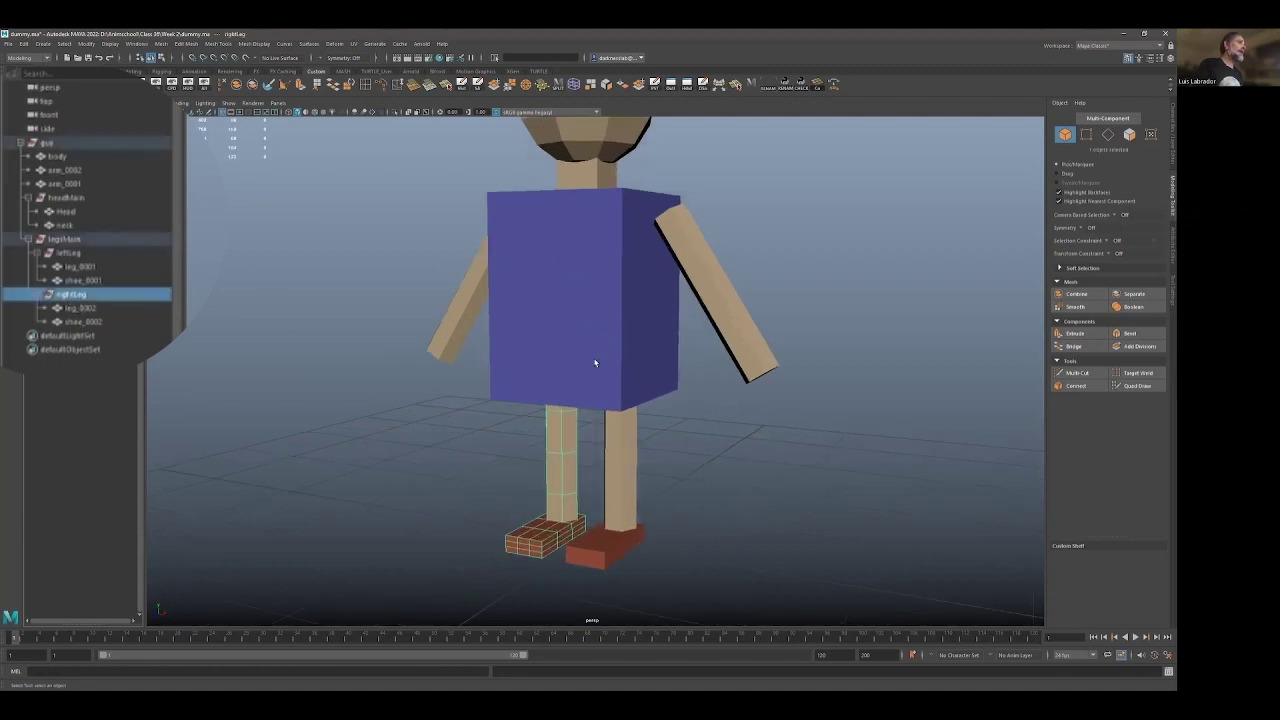
pyautogui.scroll(-4, 594, 363)
pyautogui.press('w')
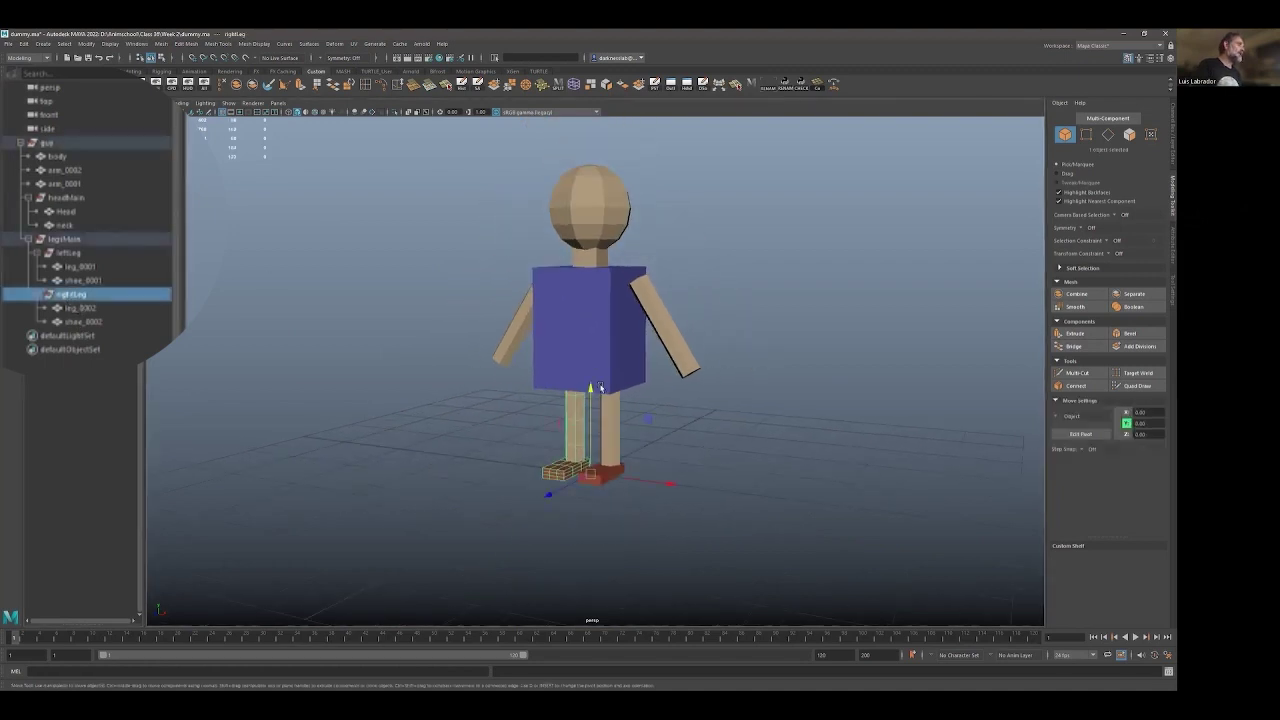
# Tumble and zoom the camera to view the legs and shoes from low in front
pyautogui.keyDown('alt'); pyautogui.moveTo(593, 357); pyautogui.dragTo(617, 385); pyautogui.keyUp('alt')
pyautogui.scroll(3, 620, 440)
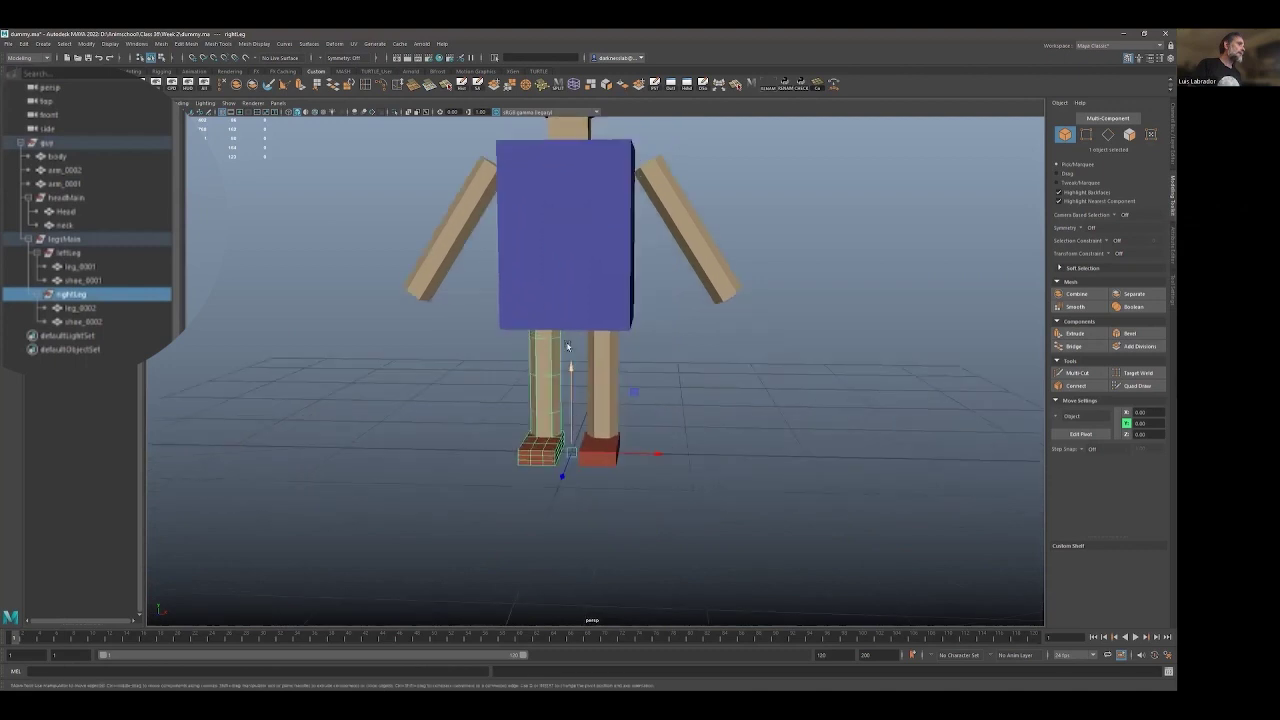
pyautogui.scroll(3, 617, 385)
pyautogui.keyDown('alt'); pyautogui.moveTo(615, 340); pyautogui.dragTo(632, 374); pyautogui.keyUp('alt')
pyautogui.scroll(-3, 621, 362)
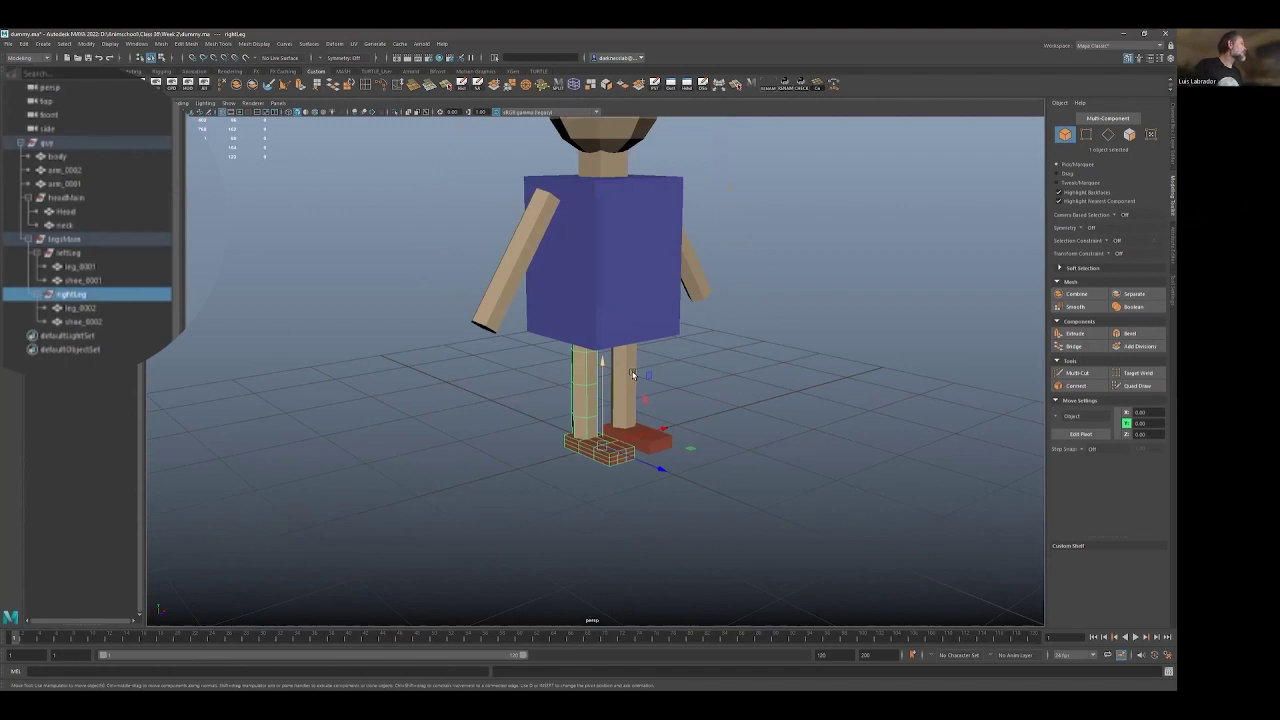
pyautogui.keyDown('alt'); pyautogui.moveTo(632, 374); pyautogui.dragTo(558, 350); pyautogui.keyUp('alt')
# Isolate rightLeg and snap its pivot to the top face of the leg
pyautogui.hotkey('ctrl', '1')
pyautogui.press('f')
pyautogui.press('d')
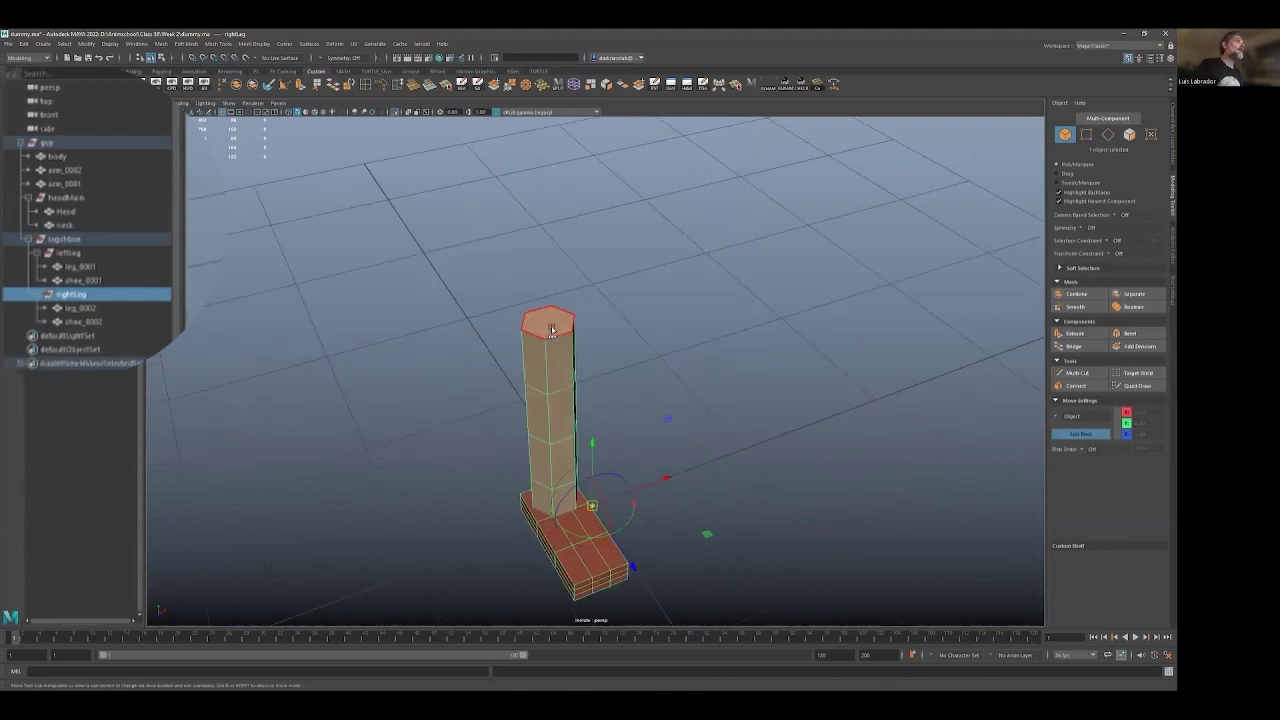
pyautogui.click(551, 330)
pyautogui.keyDown('alt'); pyautogui.moveTo(580, 363); pyautogui.dragTo(586, 367); pyautogui.keyUp('alt')
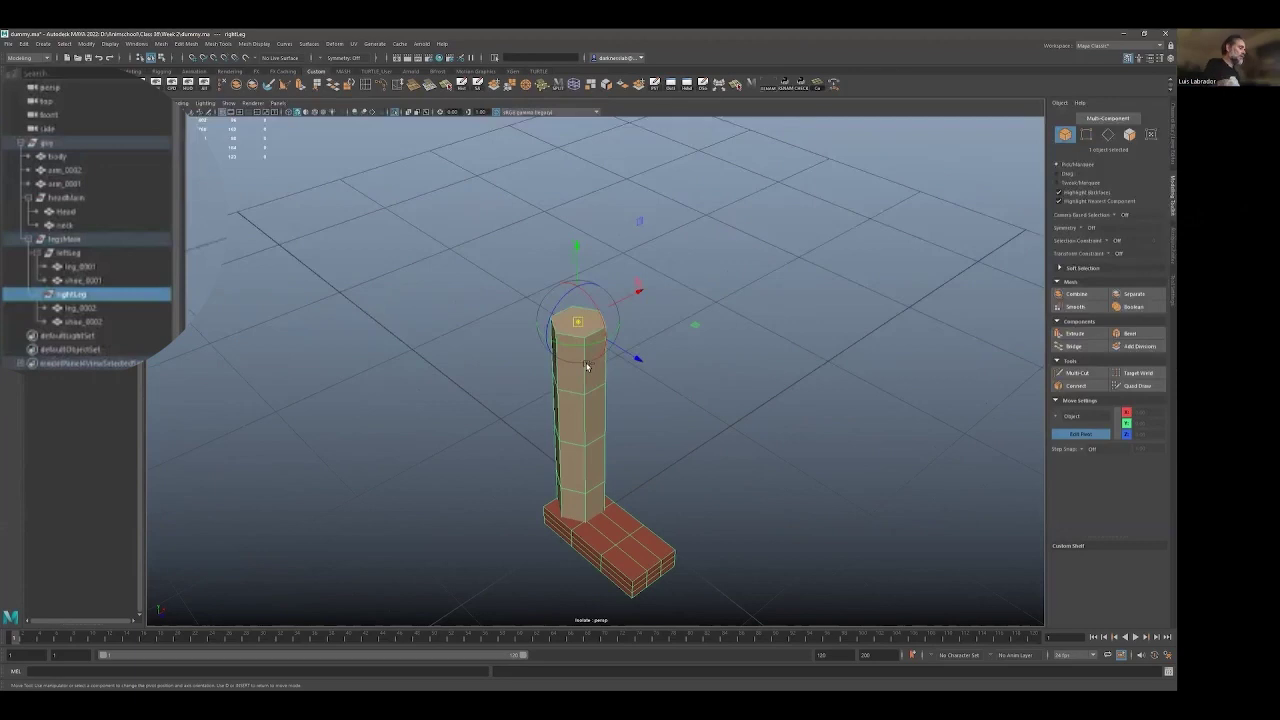
# Exit isolation, finish pivot editing, test the leg's rotation and select shoe_0002
pyautogui.hotkey('ctrl', '1')
pyautogui.scroll(-3, 590, 368)
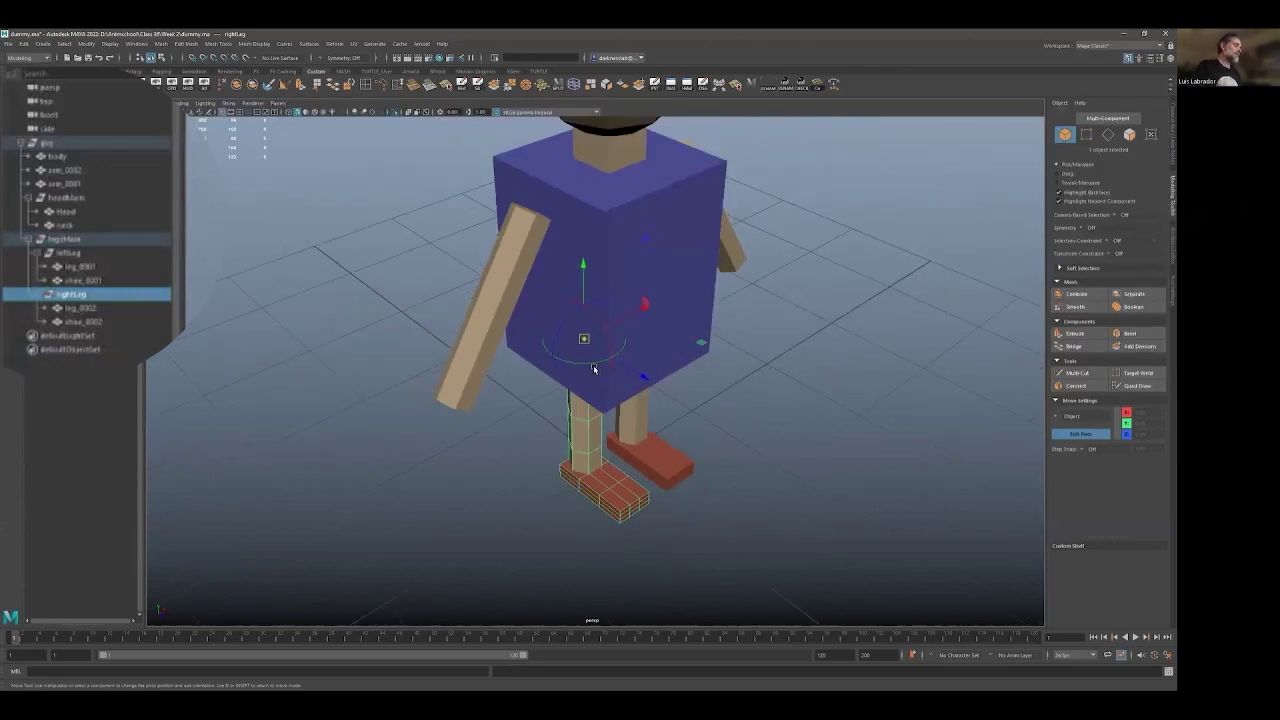
pyautogui.press('d')
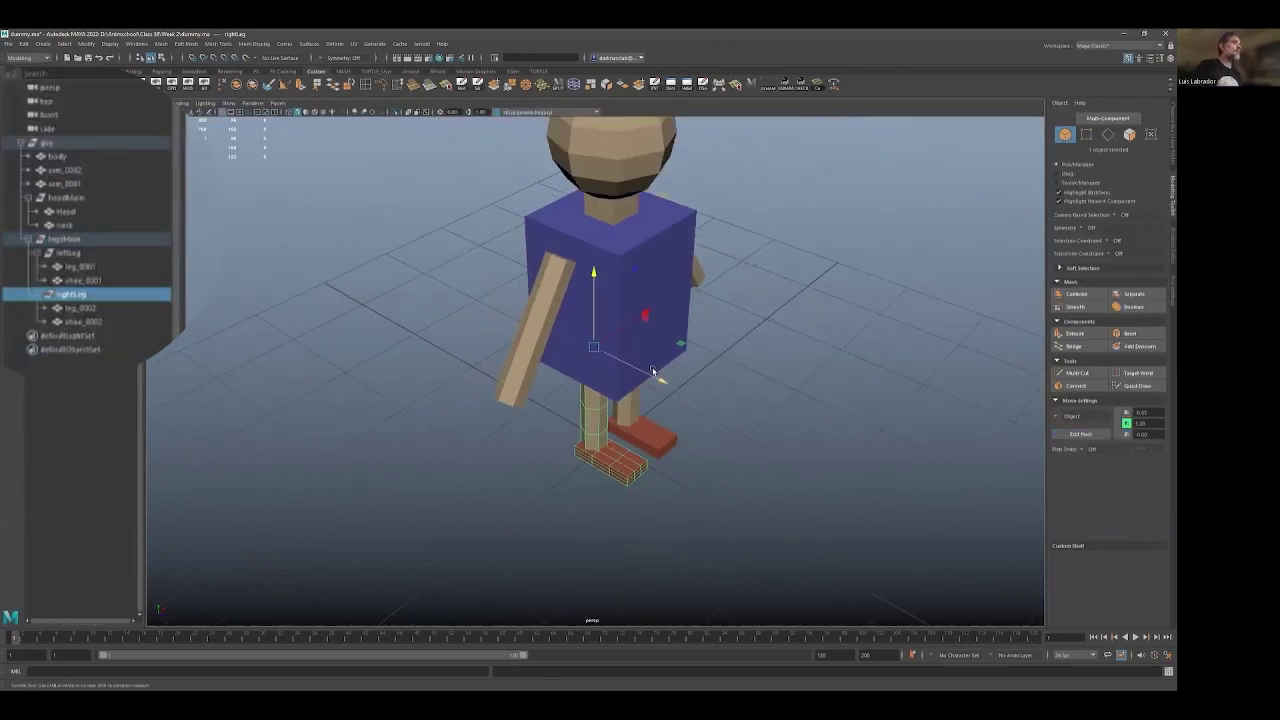
pyautogui.press('e')
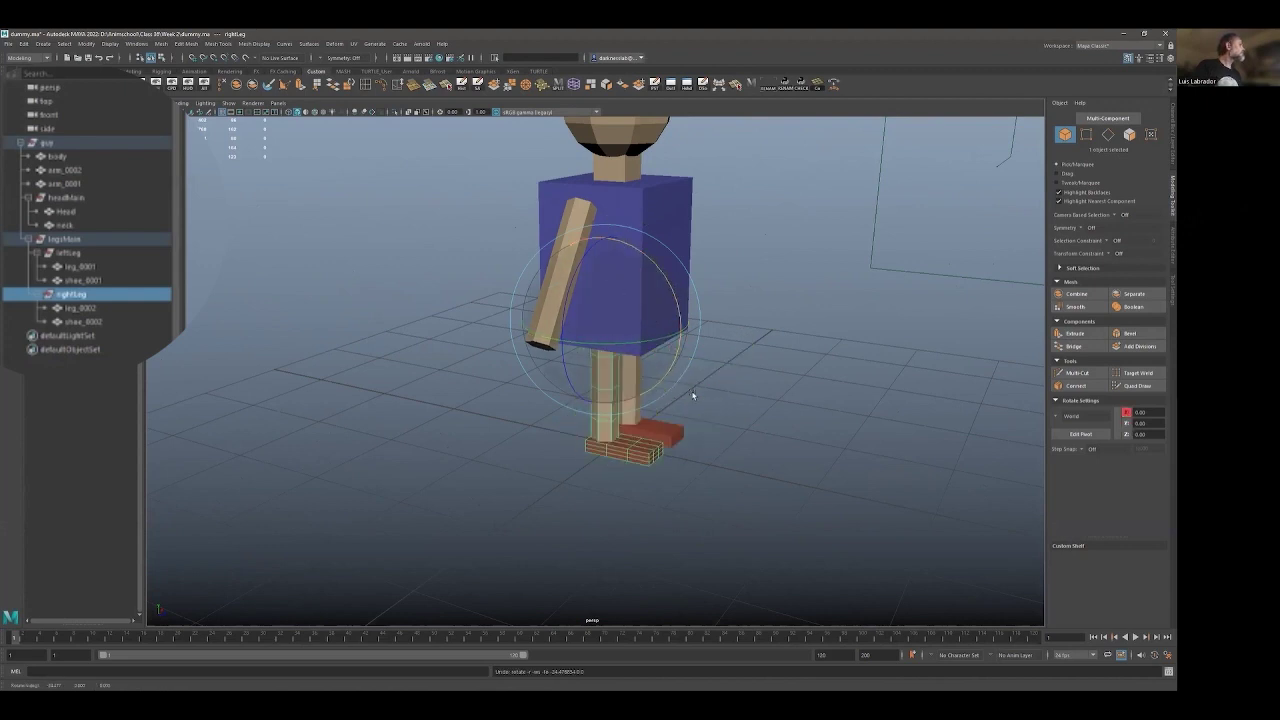
pyautogui.click(652, 449)
# Frame shoe_0002 and move its pivot up to the ankle where it meets the leg
pyautogui.press('f')
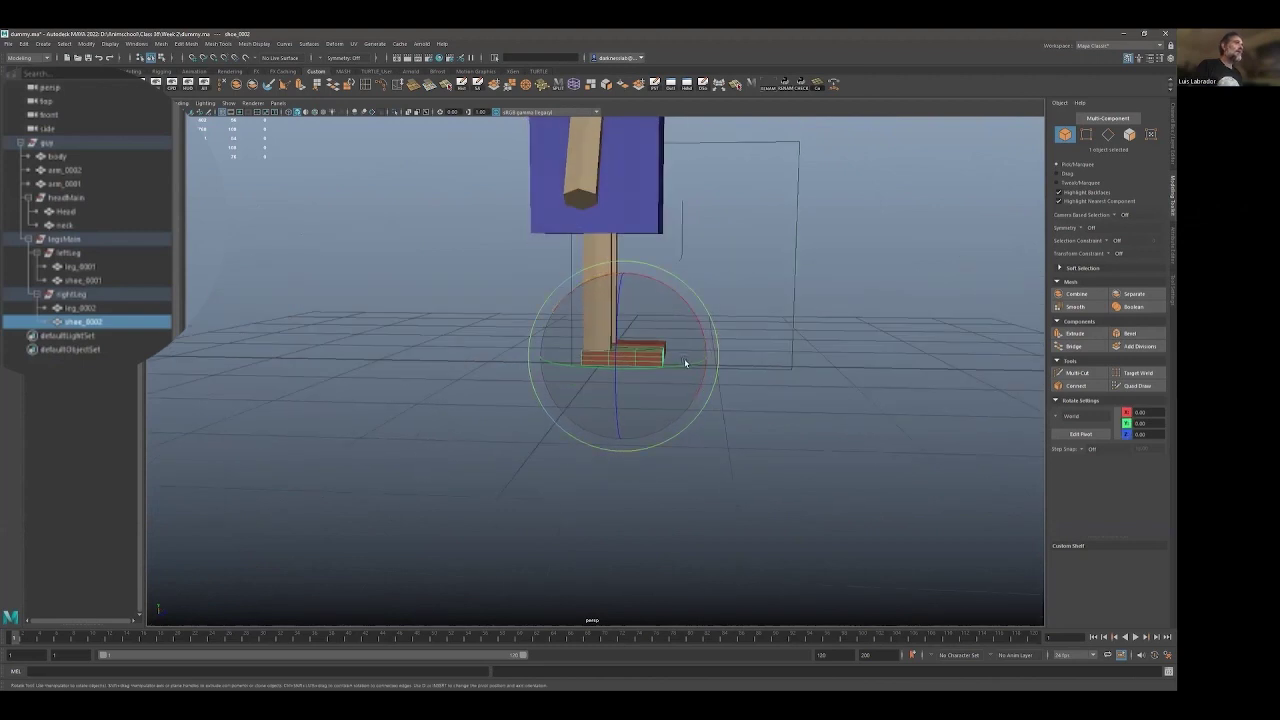
pyautogui.press('Insert')
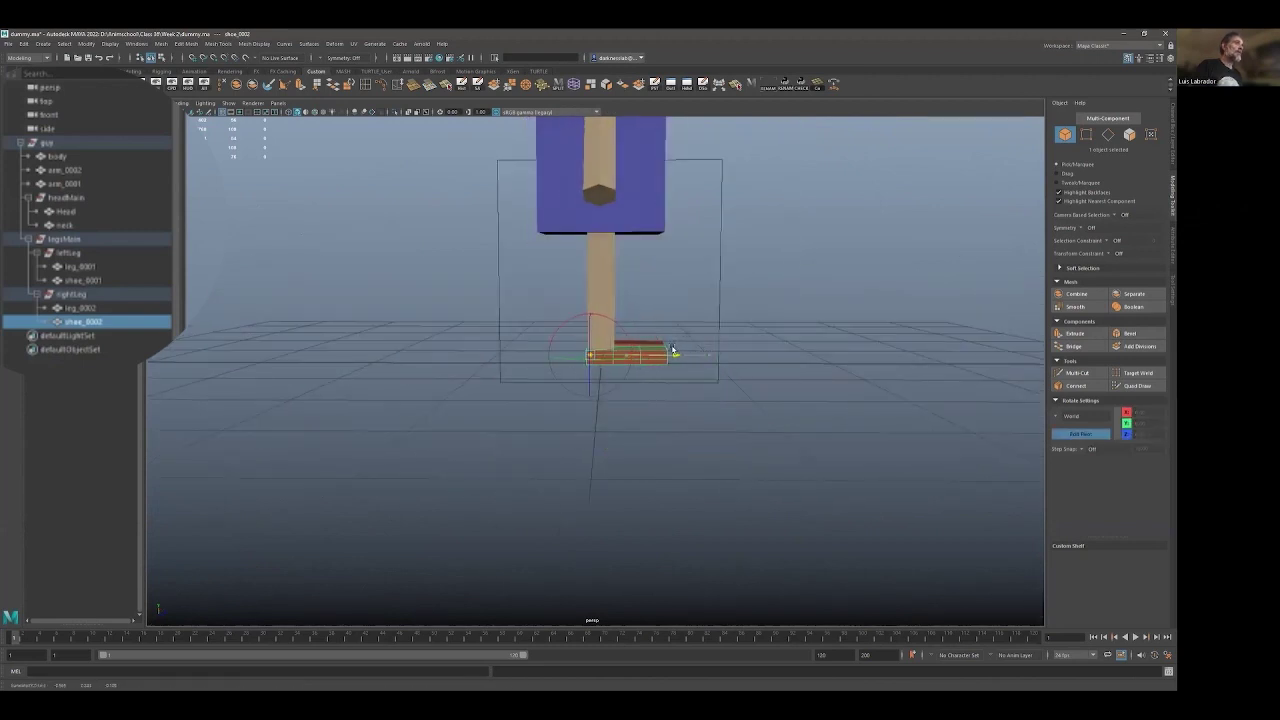
pyautogui.press('Insert')
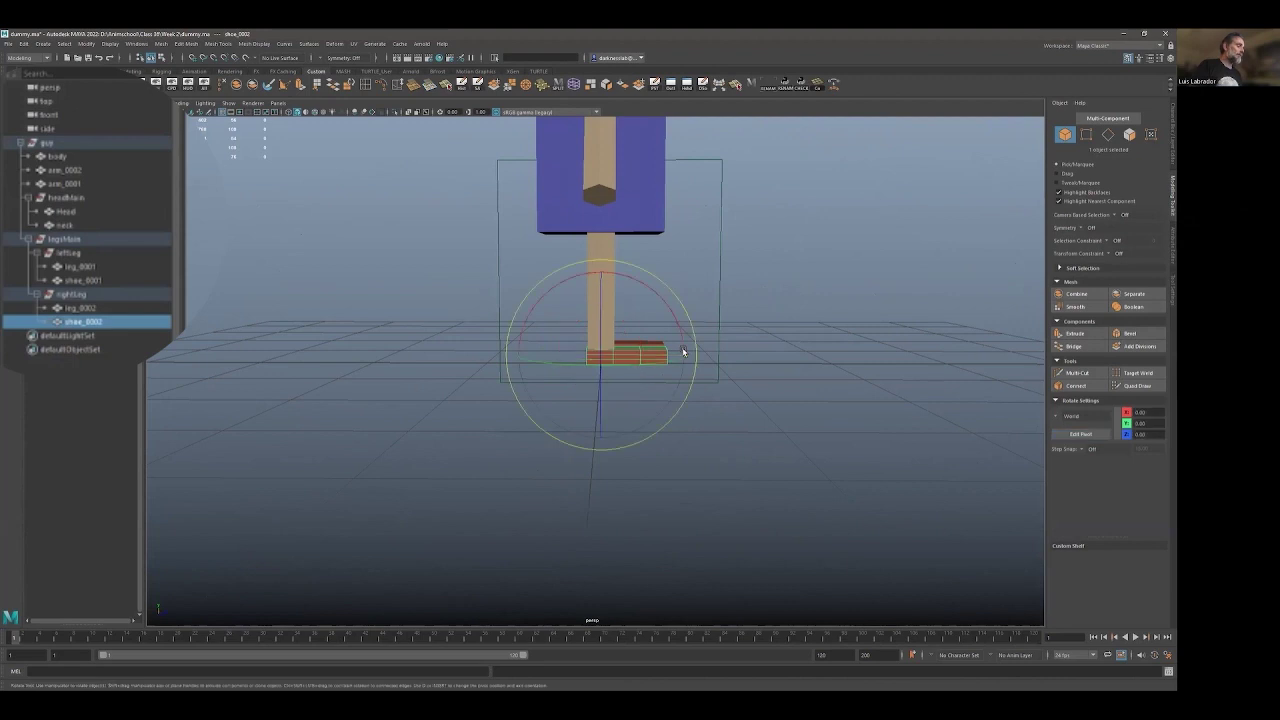